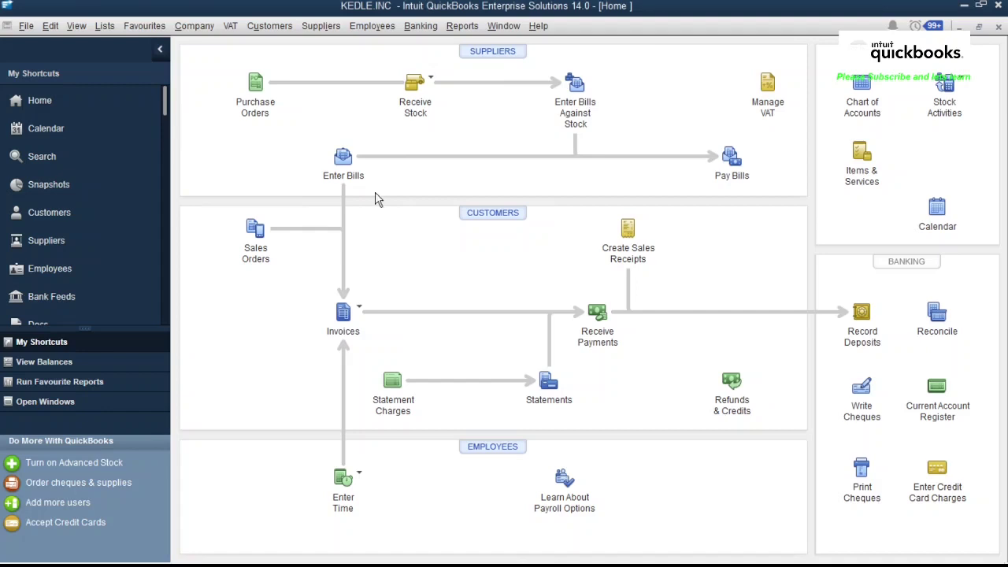
Step: Open the Chart of Accounts and examine the account names and types from bank accounts down to expenses and non-posting accounts
click(104, 26)
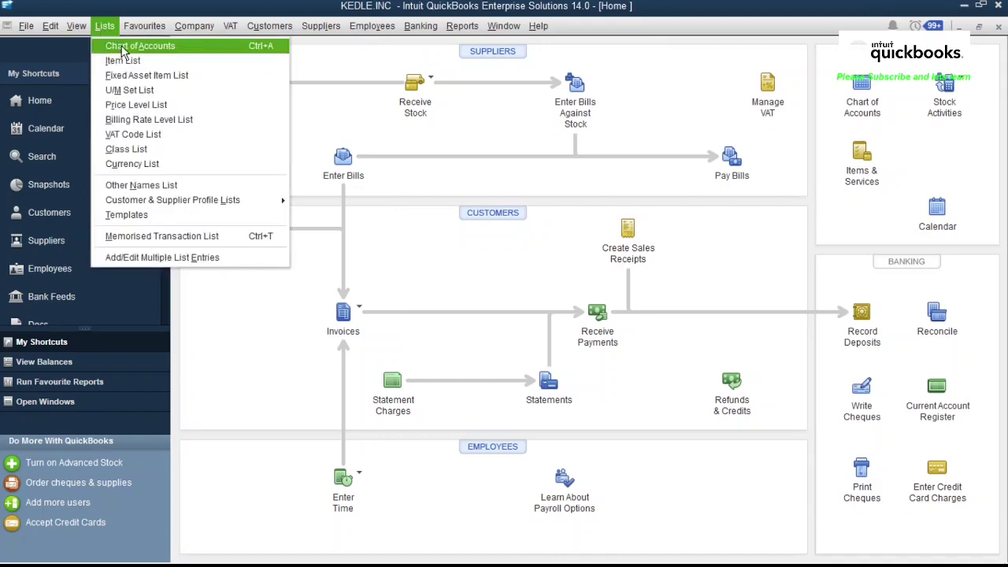
click(124, 47)
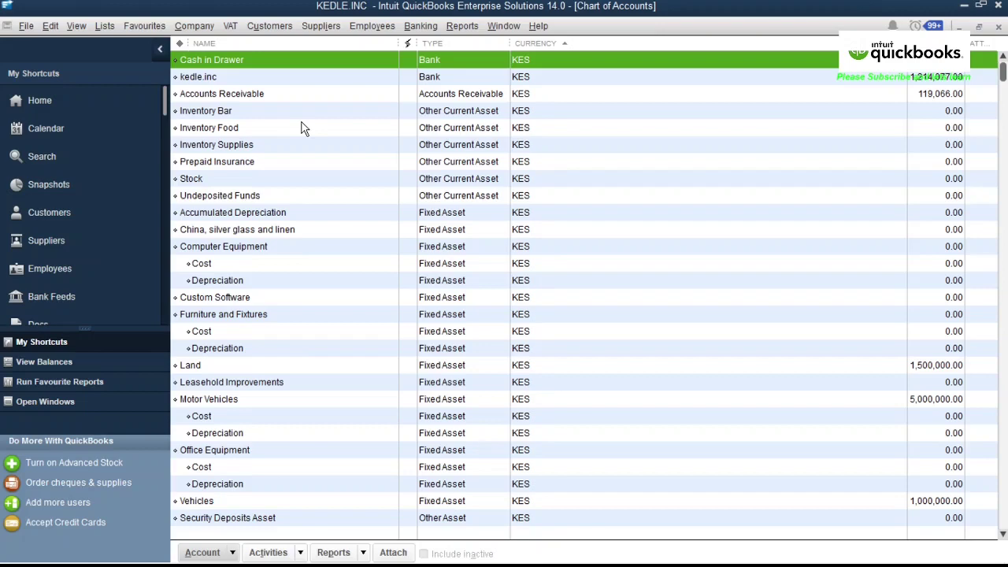
scroll(355, 213, down, 4)
scroll(409, 268, up, 4)
scroll(452, 319, down, 4)
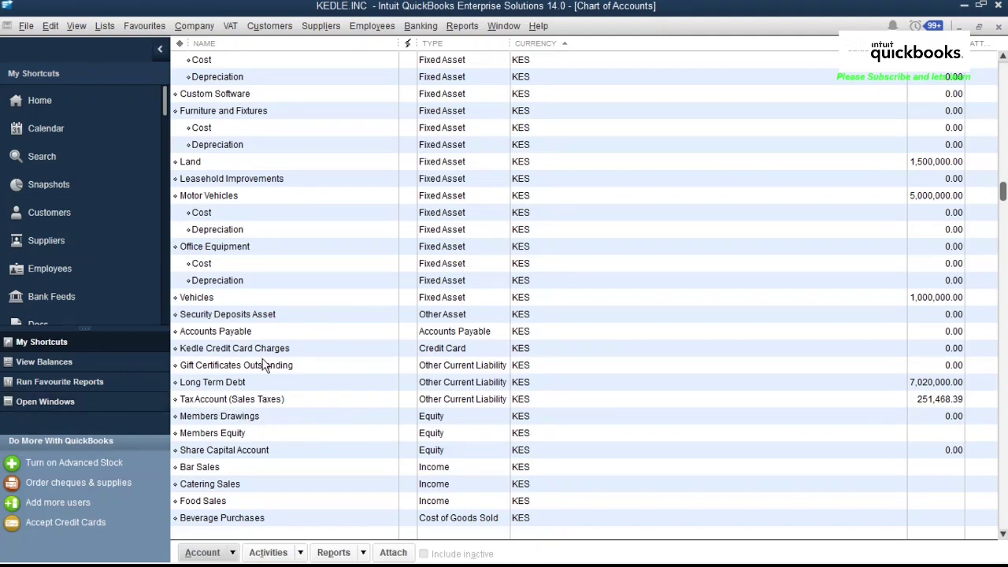
scroll(496, 347, down, 3)
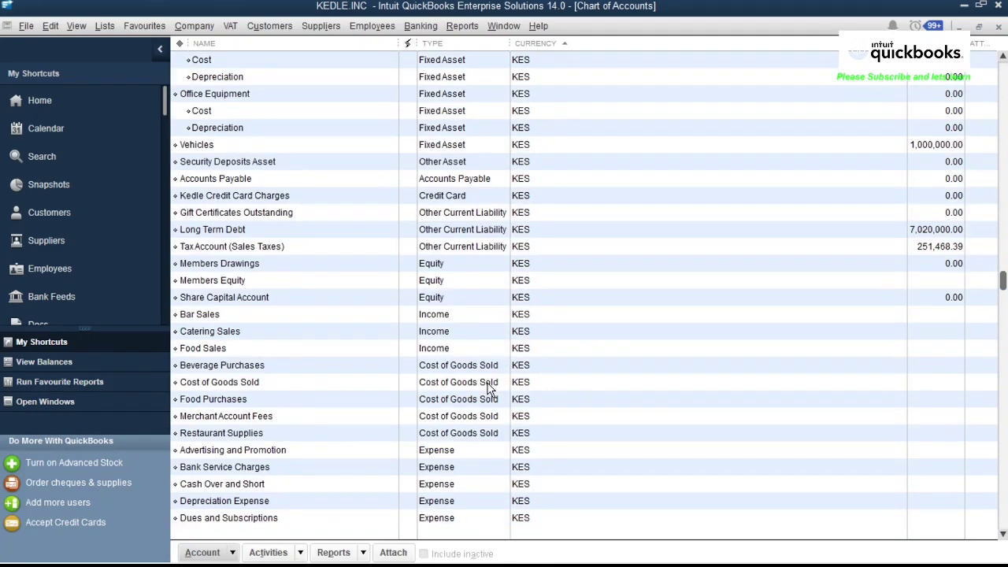
scroll(488, 386, down, 1)
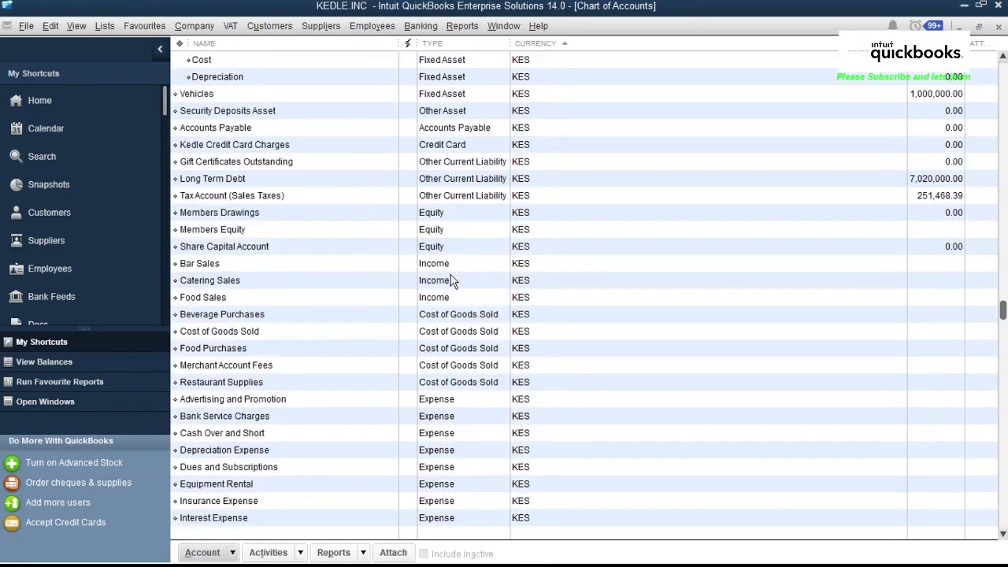
scroll(476, 328, down, 5)
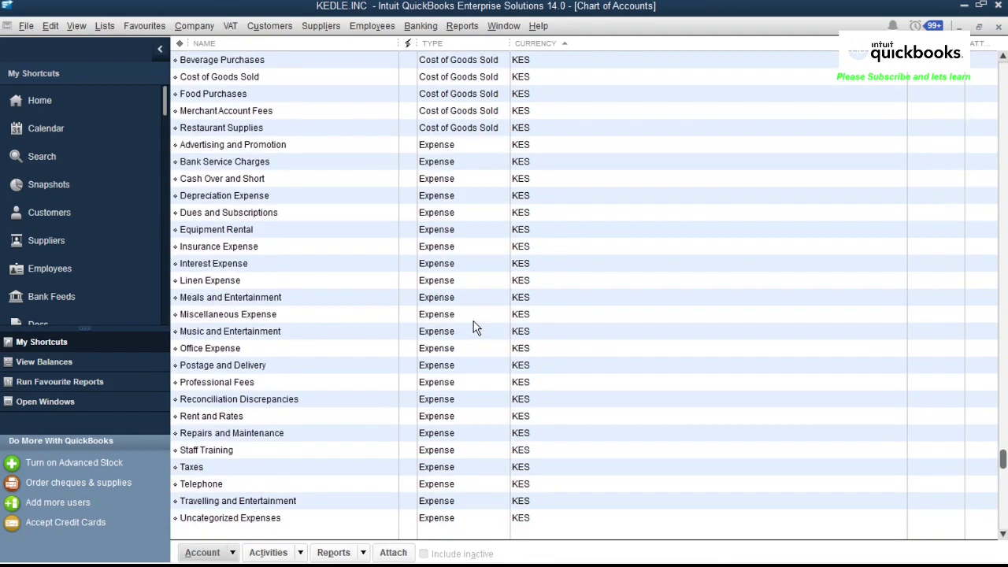
scroll(475, 328, down, 2)
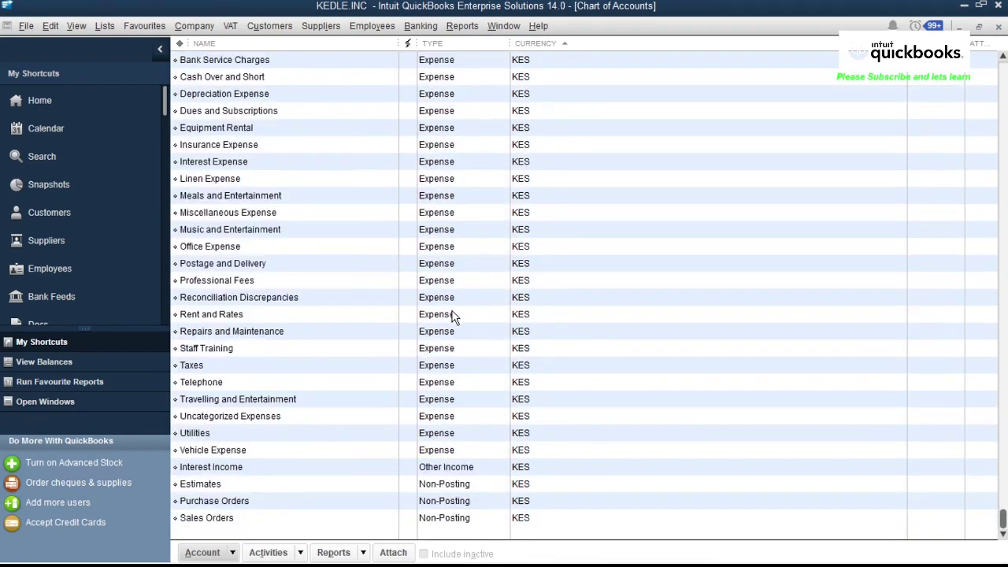
Step: Examine which accounts in the Chart of Accounts carry balances, comparing assets, liabilities and equity with income and expenses
scroll(453, 315, up, 5)
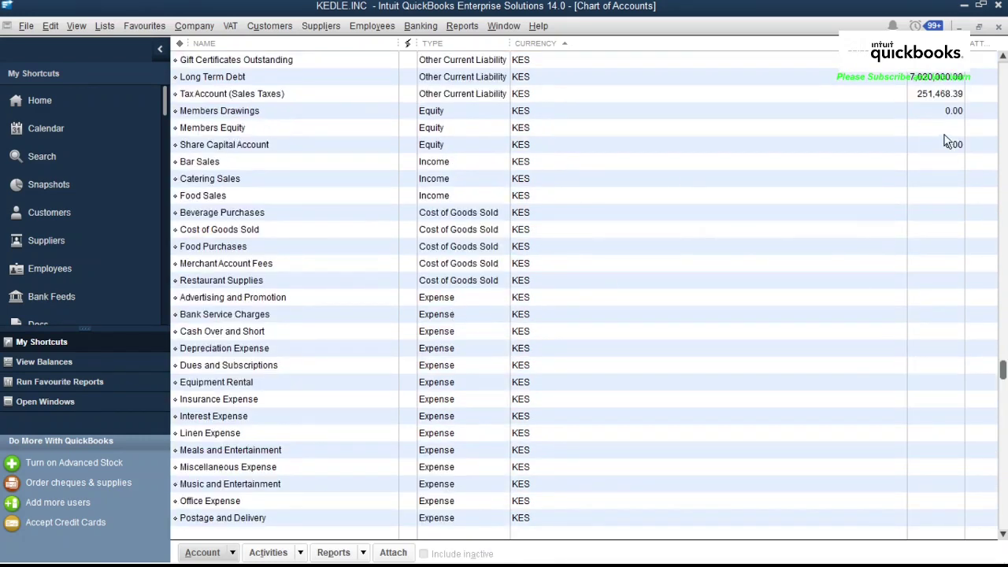
scroll(908, 324, up, 5)
scroll(907, 316, up, 4)
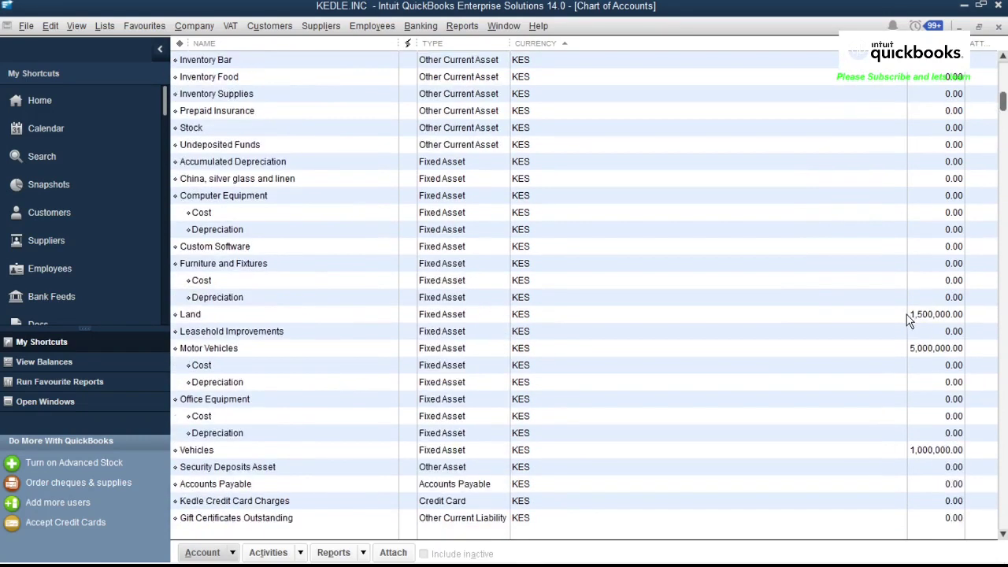
scroll(907, 319, down, 8)
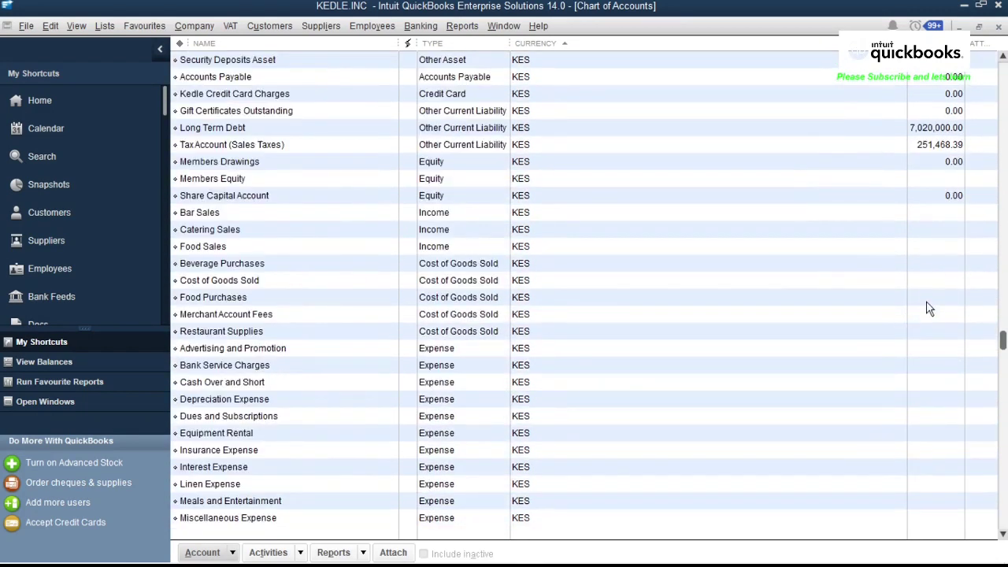
scroll(928, 322, down, 3)
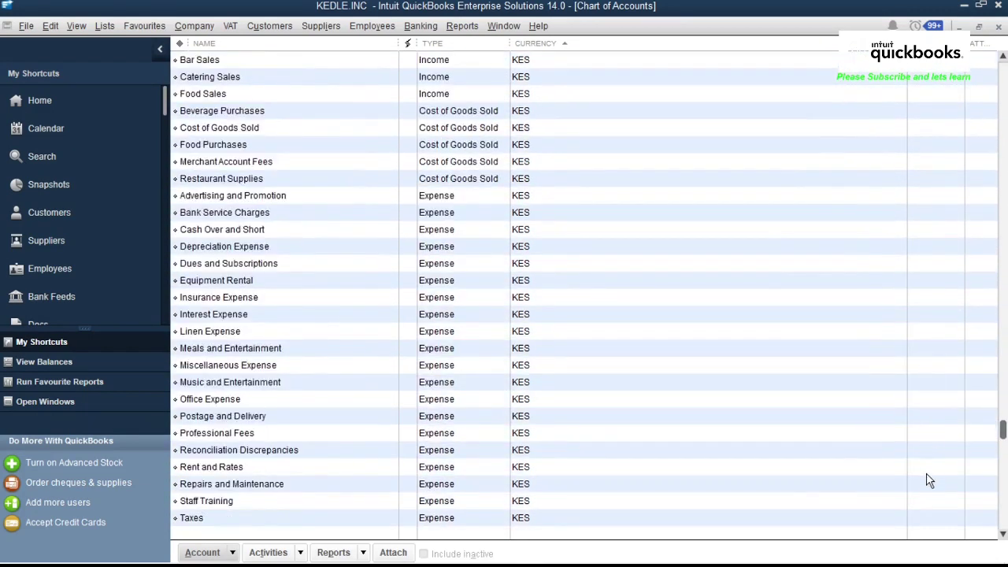
scroll(928, 472, up, 5)
scroll(754, 387, up, 5)
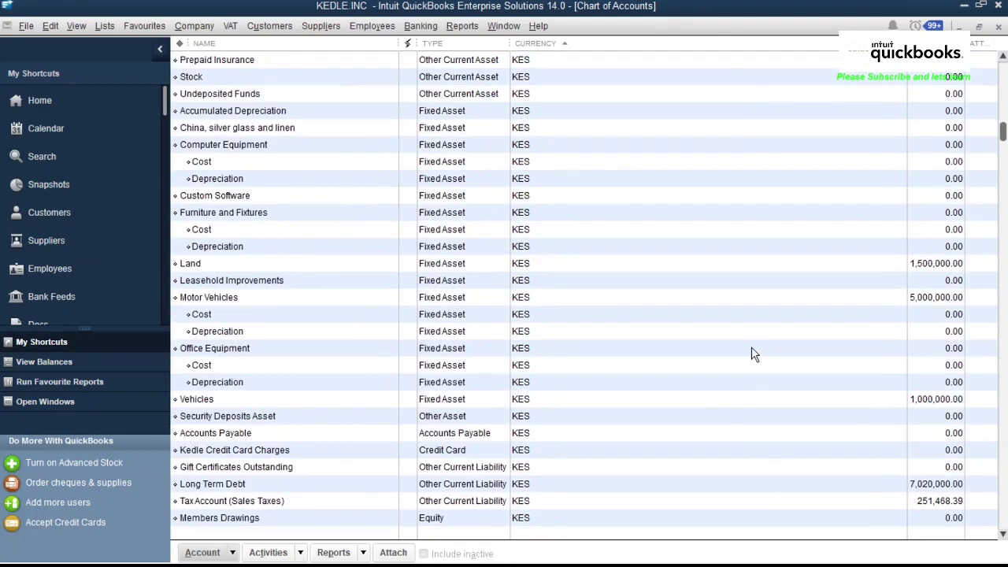
scroll(650, 260, down, 9)
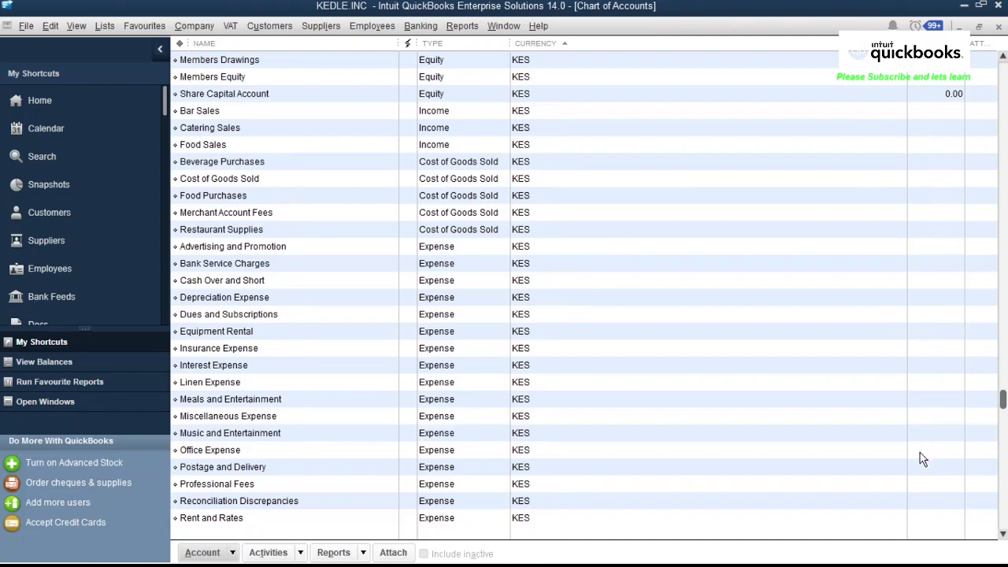
scroll(925, 465, down, 1)
scroll(513, 344, down, 2)
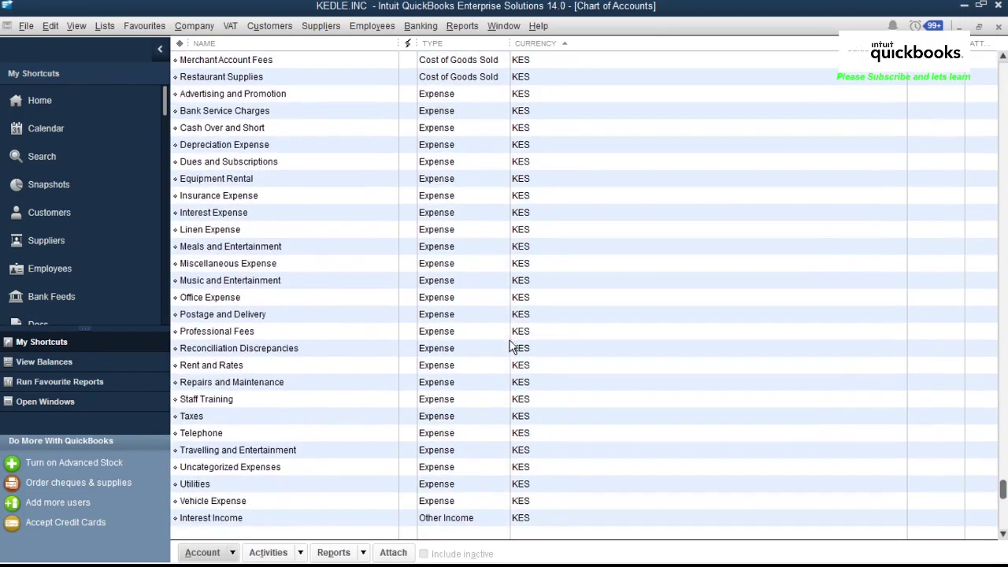
scroll(496, 348, up, 3)
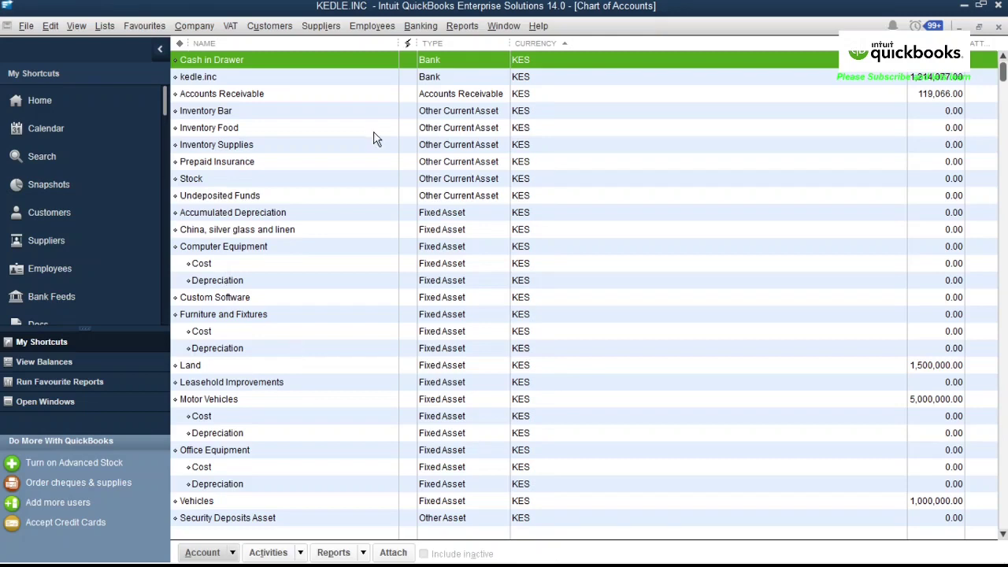
Step: Open the register of the kedle.inc bank account to view its transactions, and return to the Chart of Accounts
double_click(441, 75)
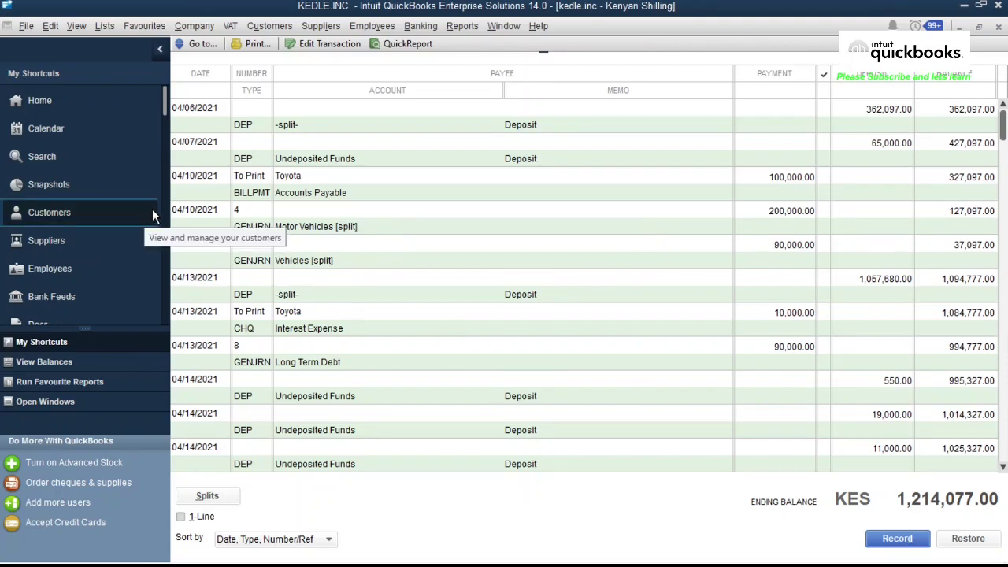
click(998, 27)
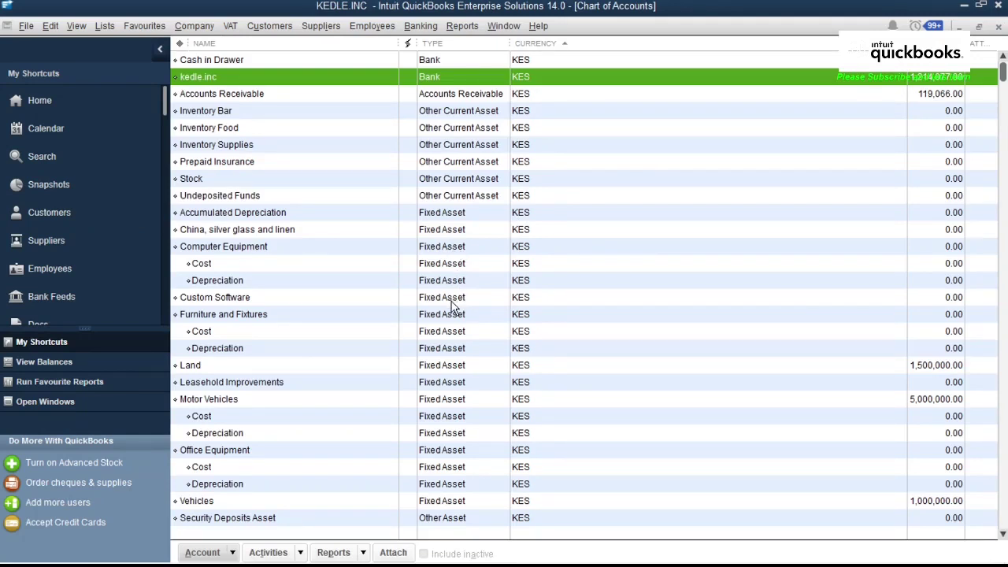
Step: Open the Fixed Asset Item List
click(106, 27)
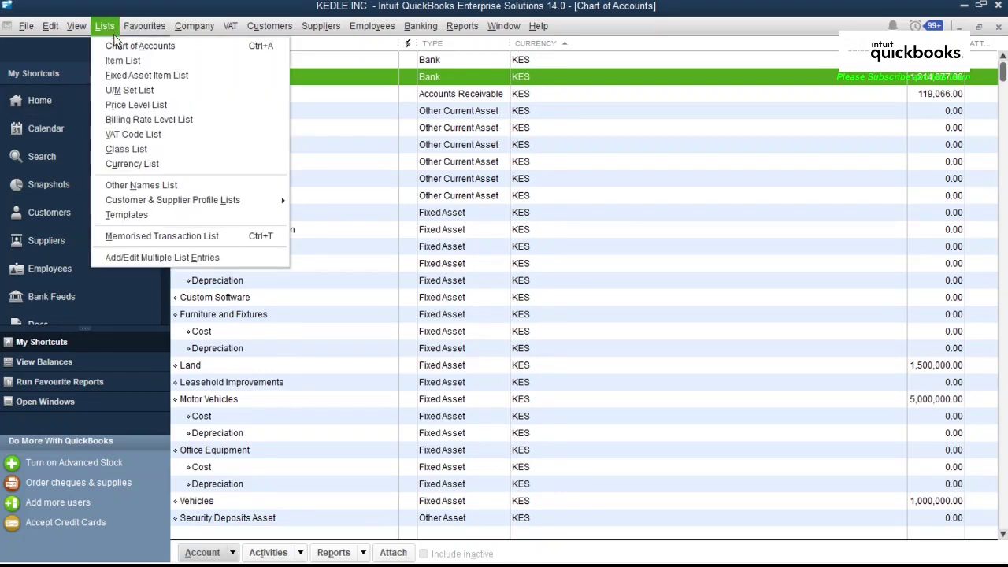
click(126, 75)
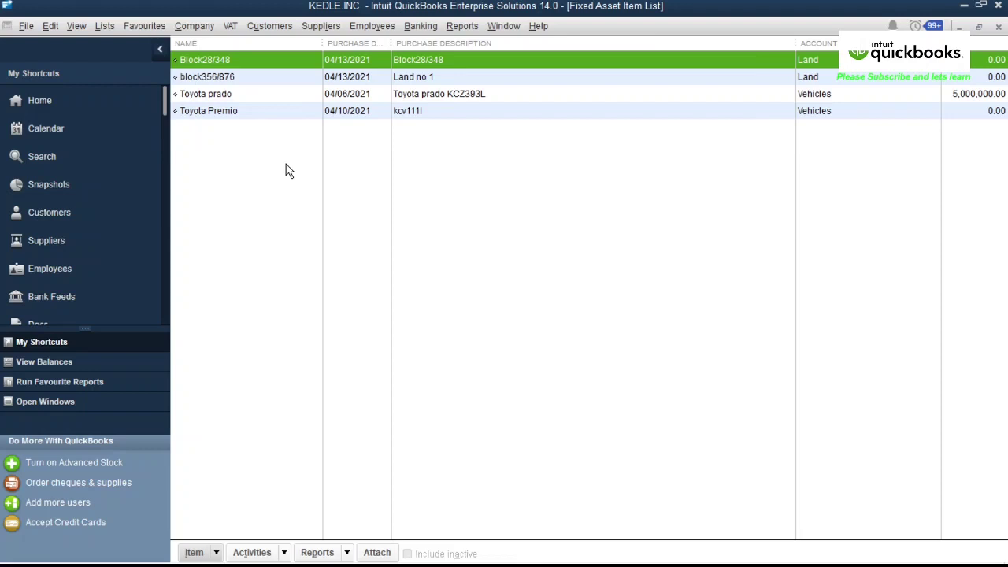
right_click(286, 164)
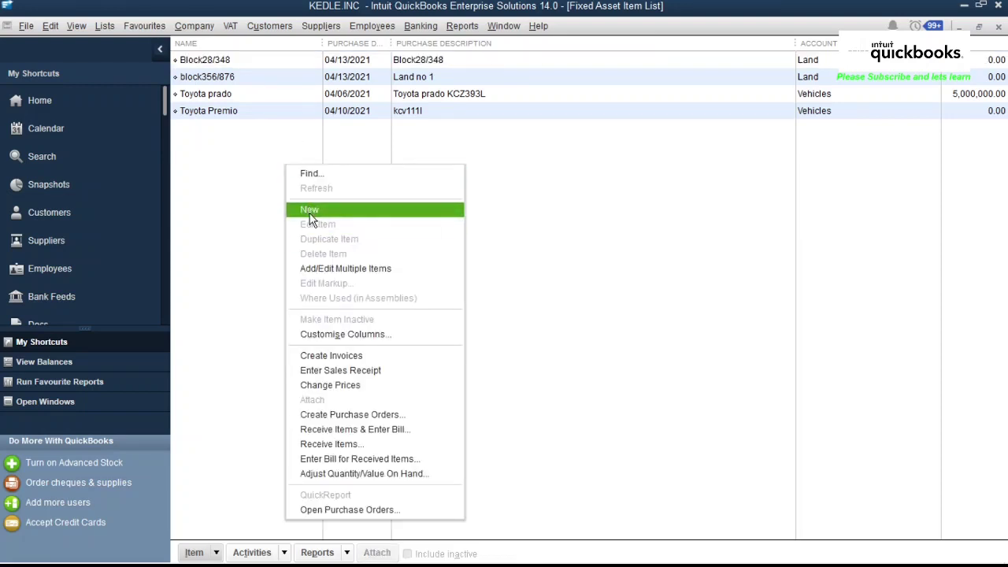
click(264, 139)
right_click(300, 157)
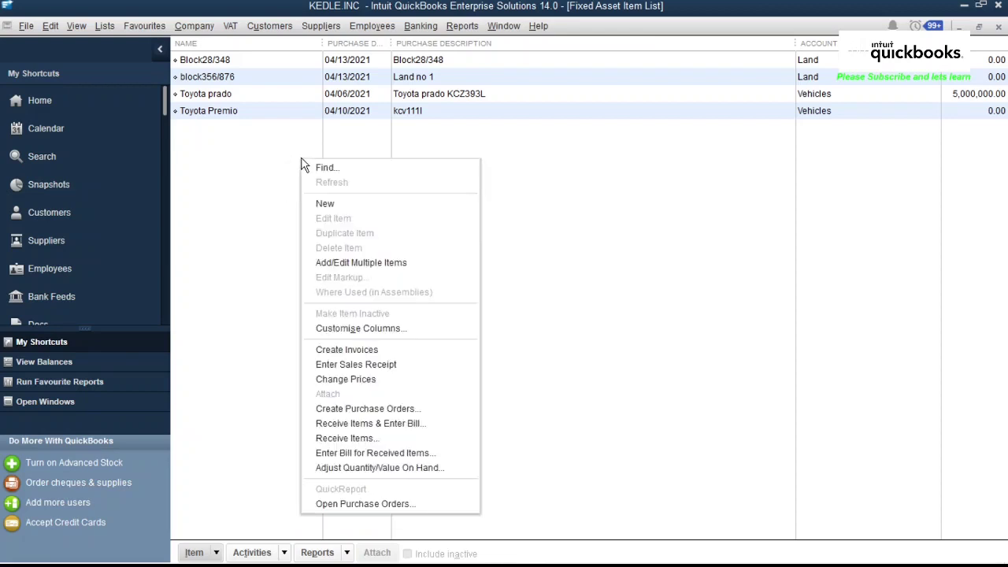
click(348, 211)
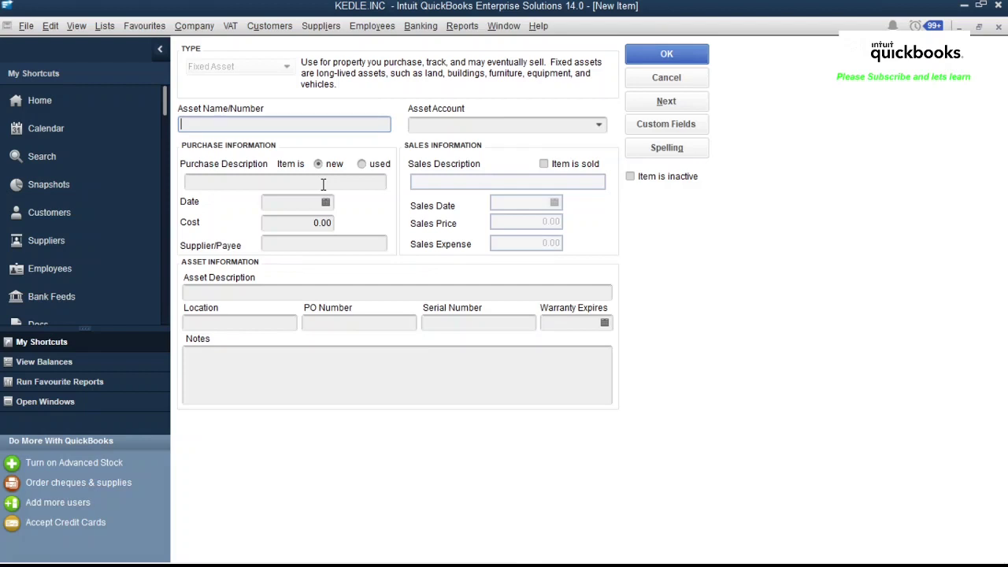
key(Escape)
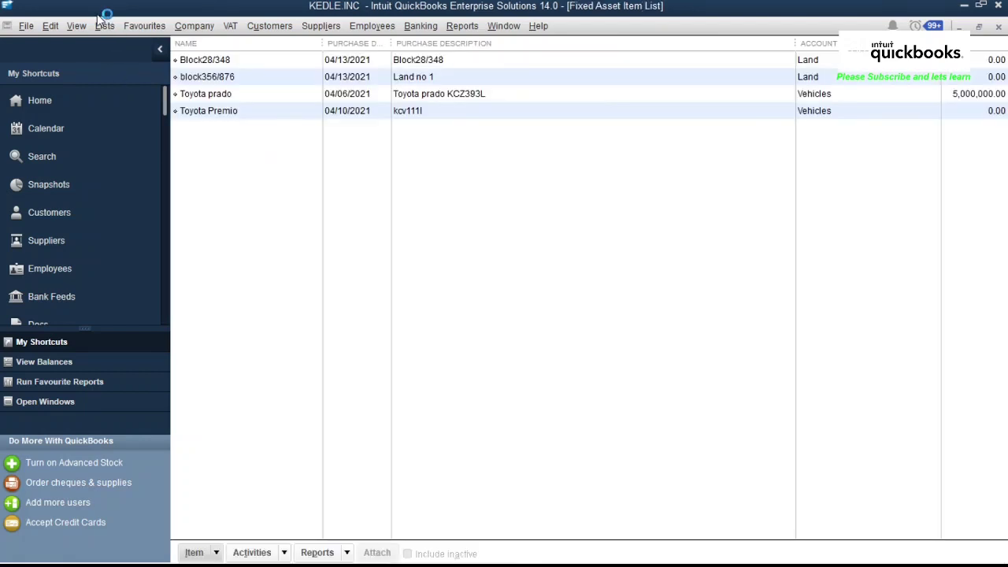
Step: Start adding a new account from the Chart of Accounts and choose Fixed Asset (major purchases) as its type
click(103, 27)
click(141, 45)
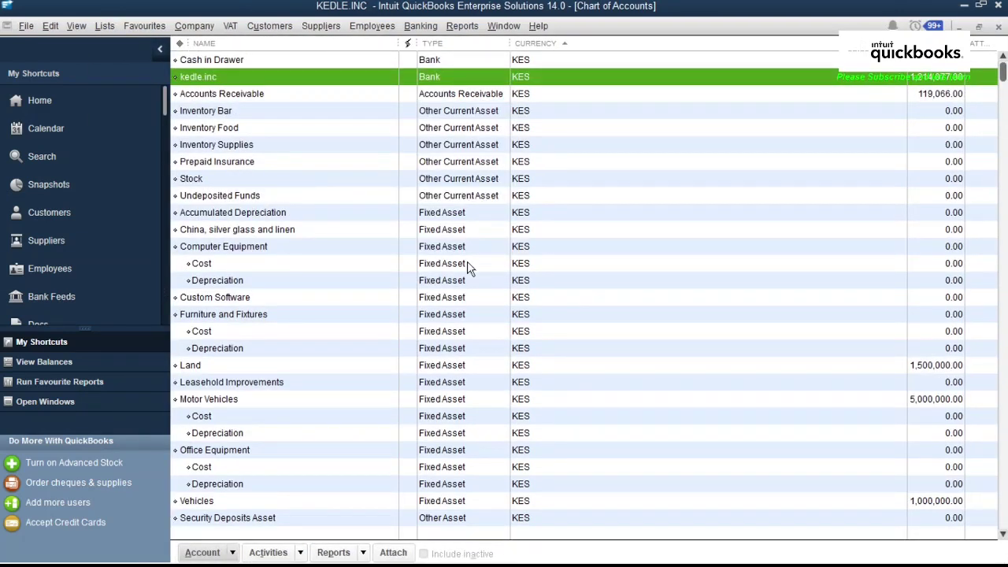
right_click(227, 216)
click(262, 262)
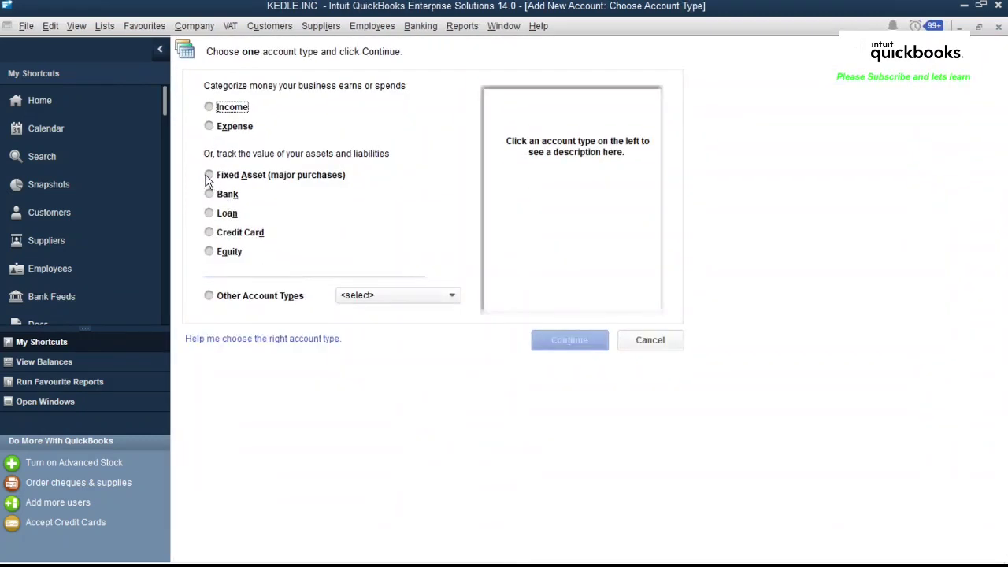
click(209, 176)
Step: Look over the other account types, keep Fixed Asset, and view the blank account details form before closing it
click(438, 296)
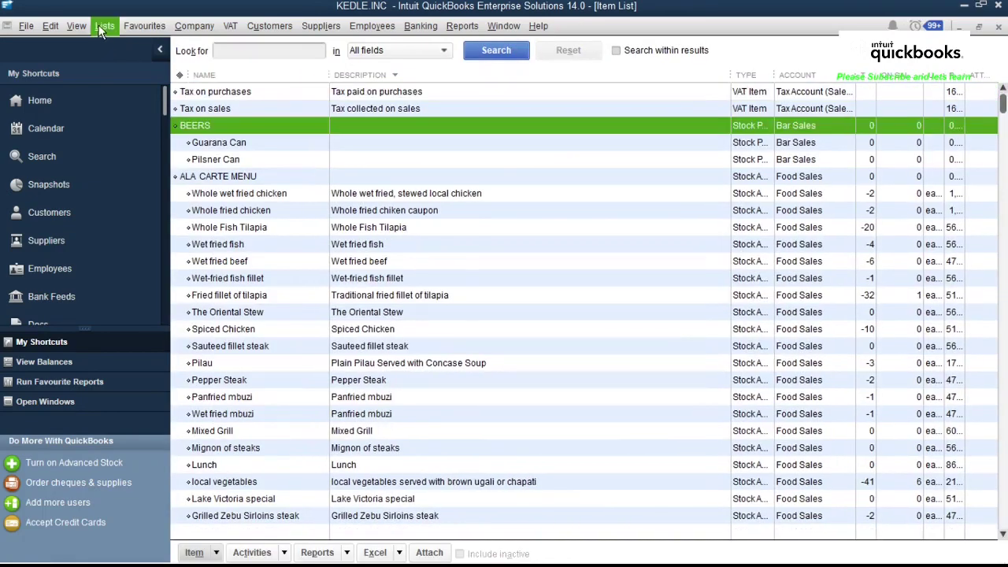
click(101, 30)
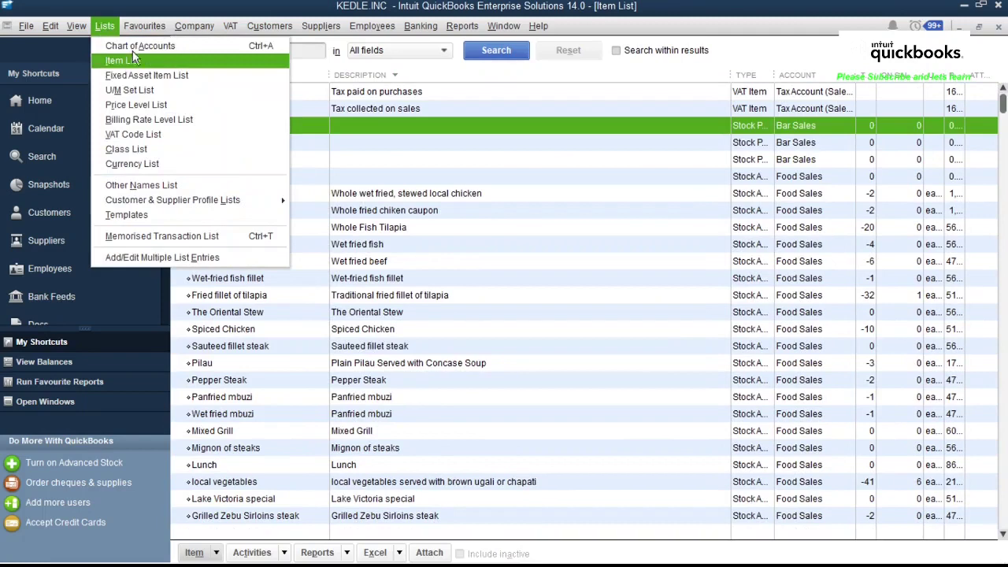
click(130, 39)
click(998, 30)
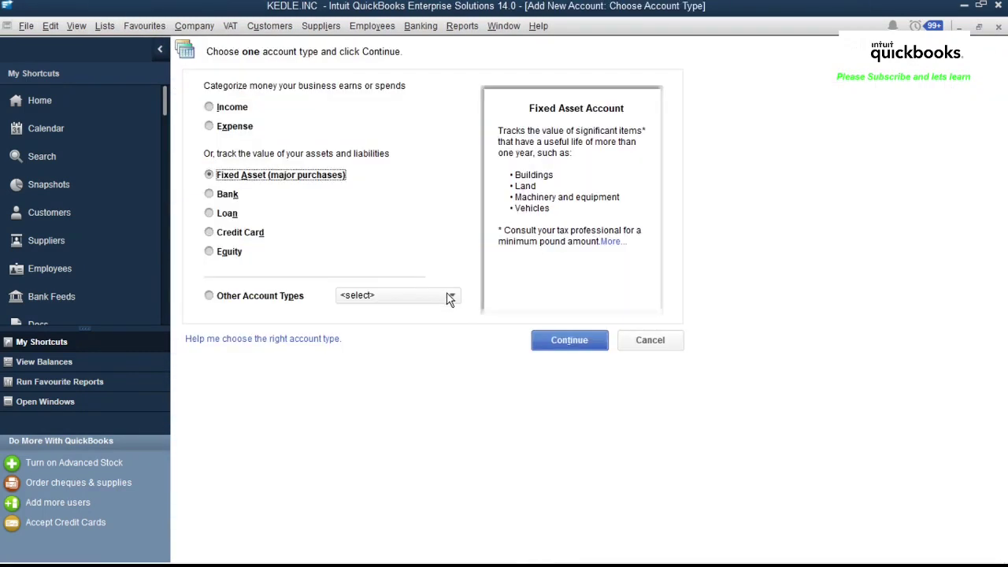
click(450, 297)
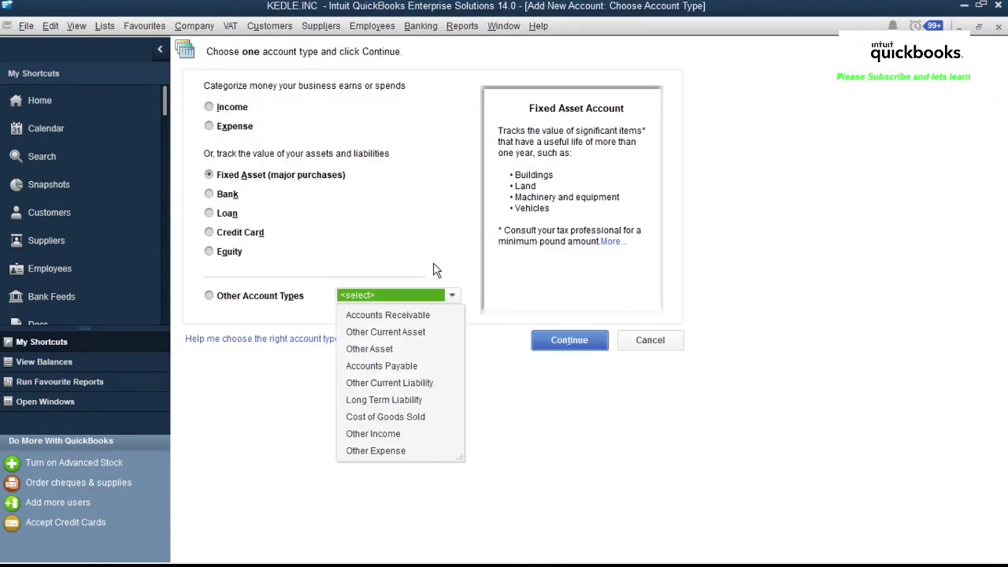
click(407, 239)
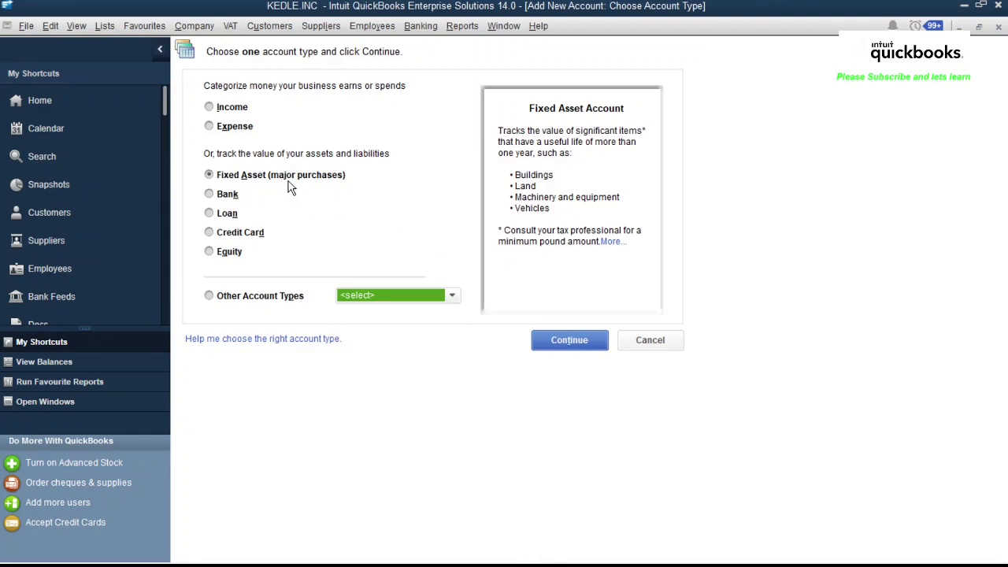
click(548, 338)
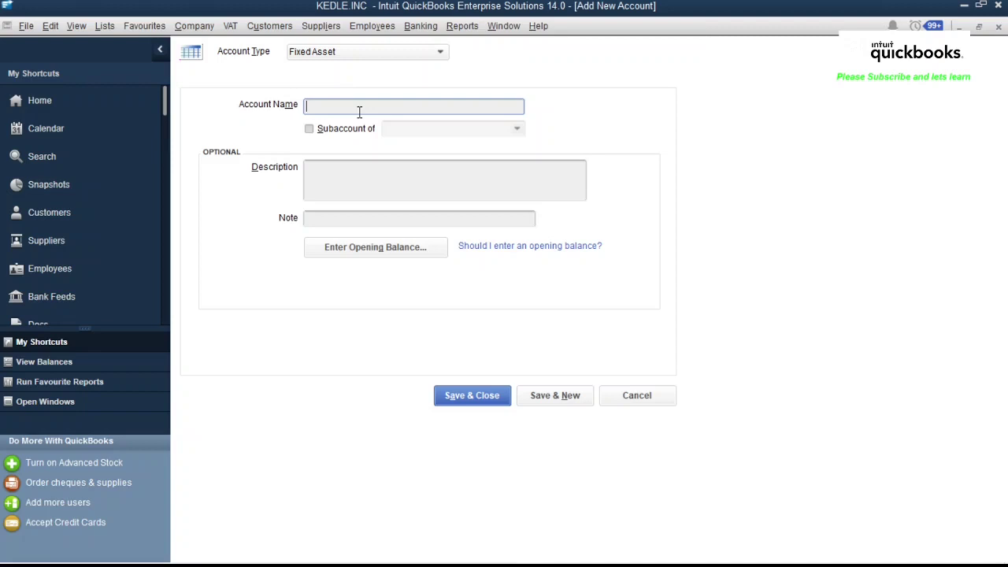
click(477, 400)
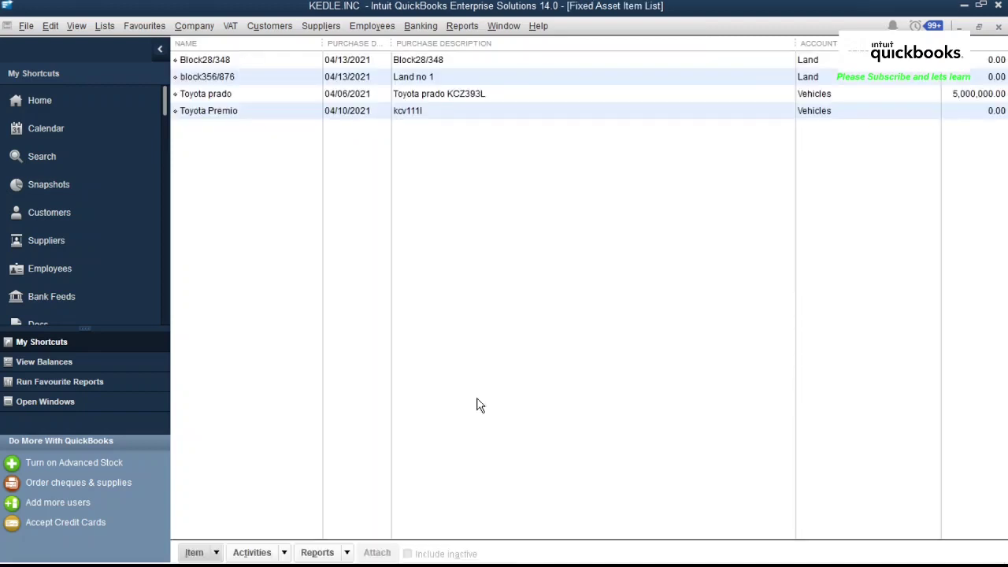
Step: Start a new item in the Fixed Asset Item List and name the asset "Generator xyz"
right_click(309, 148)
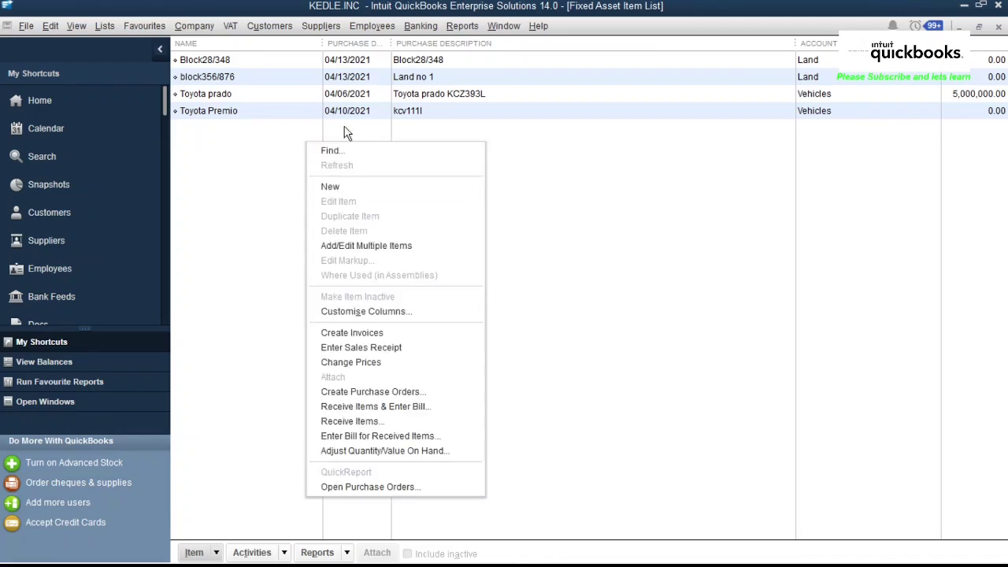
click(341, 186)
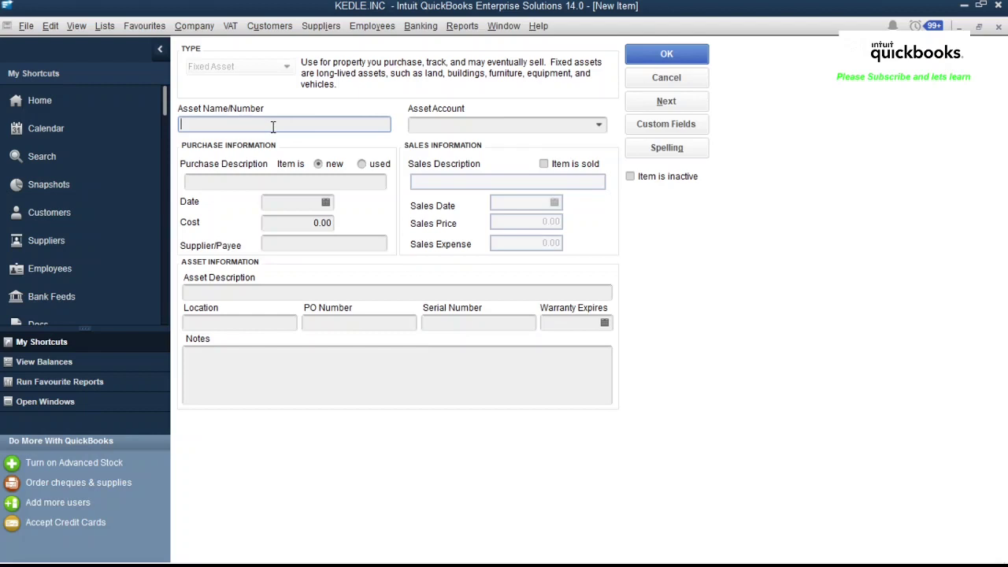
text(Generator xyz)
key(Tab)
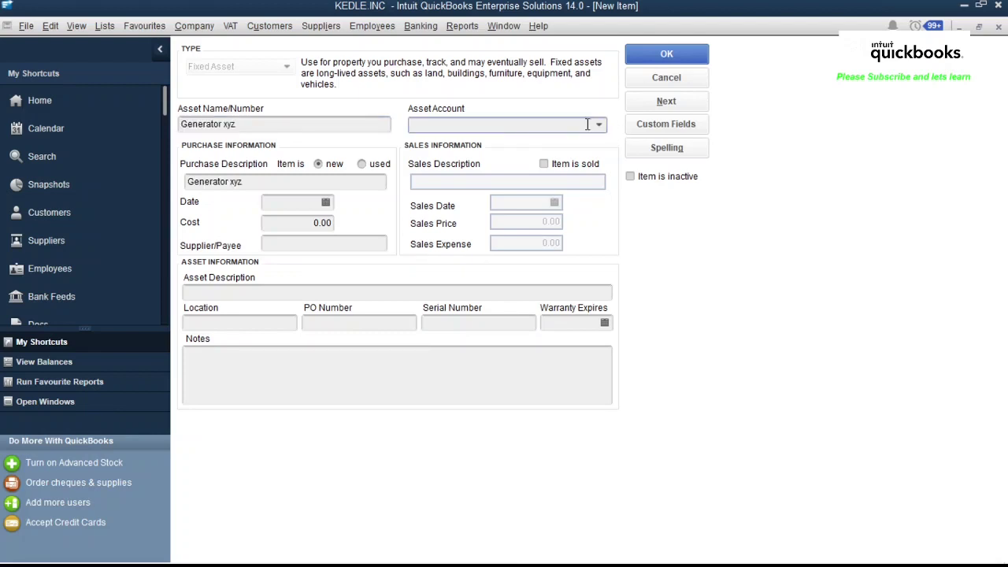
Step: Assign the new asset to the Generator account, set its purchase date to 04/18/2021, and save the item
click(599, 124)
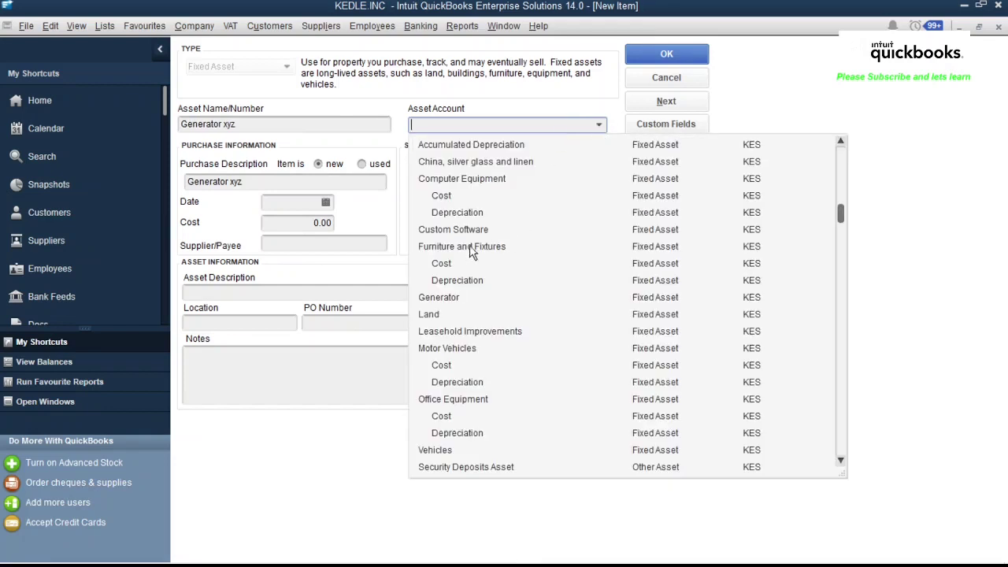
click(453, 300)
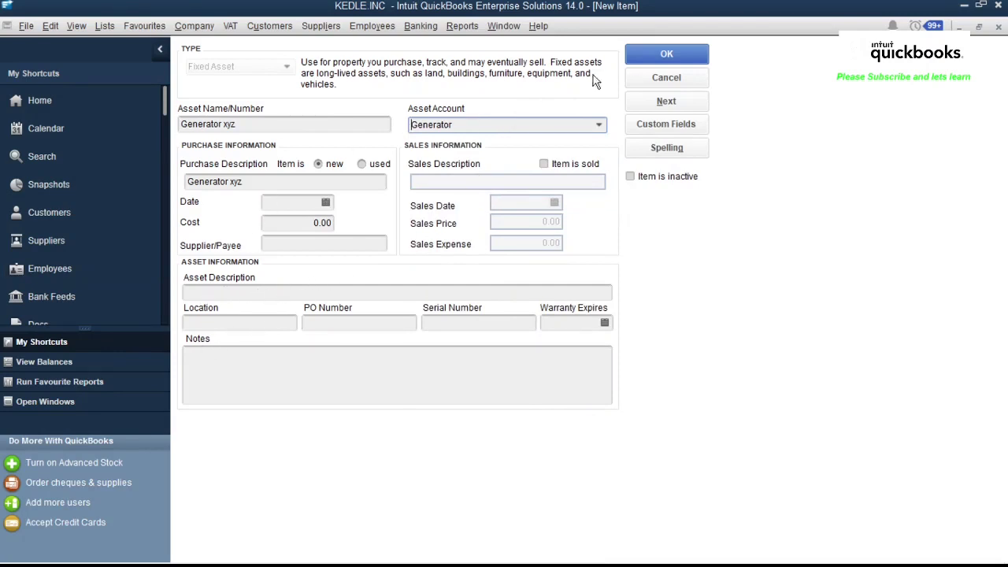
click(687, 56)
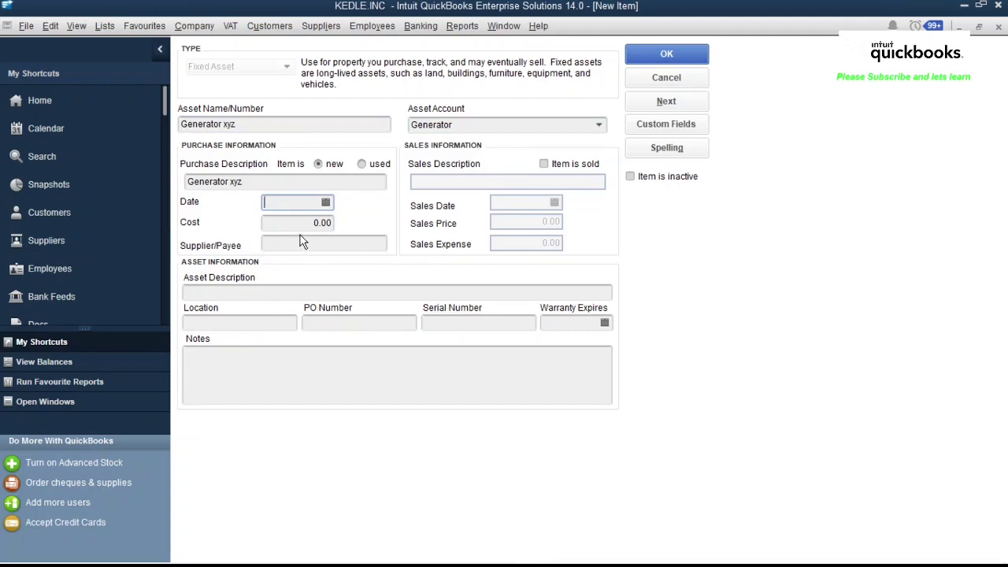
click(283, 202)
click(325, 202)
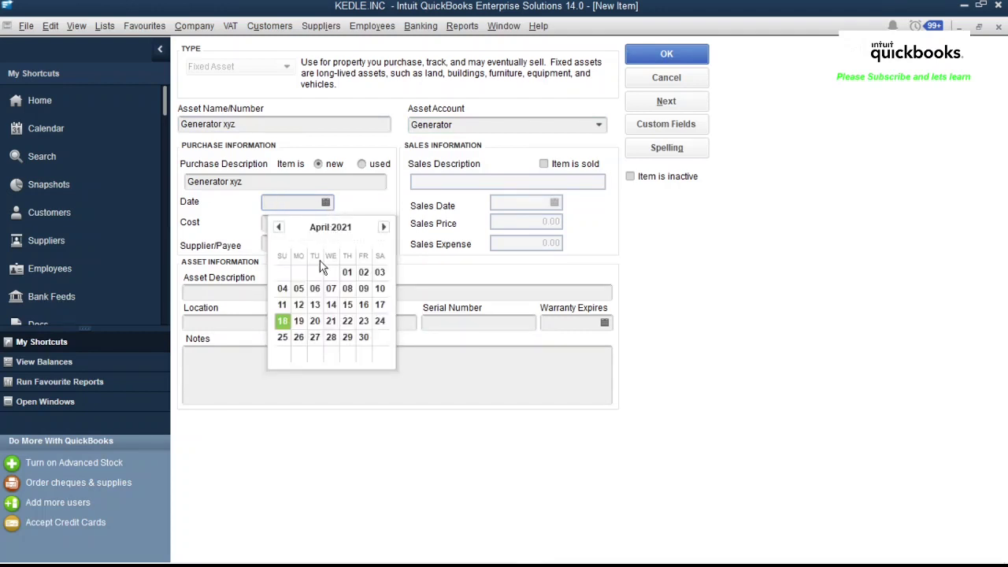
click(282, 322)
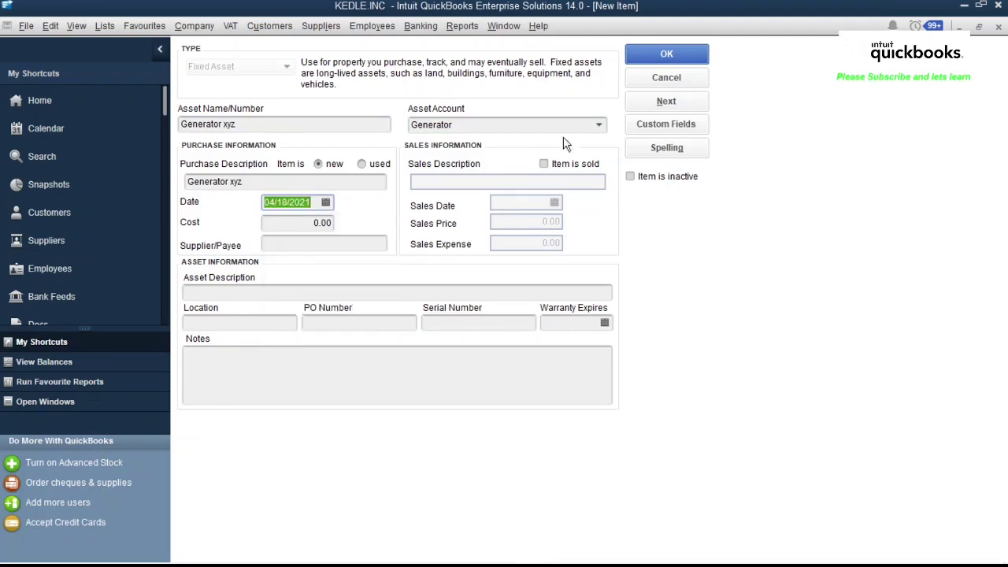
click(667, 57)
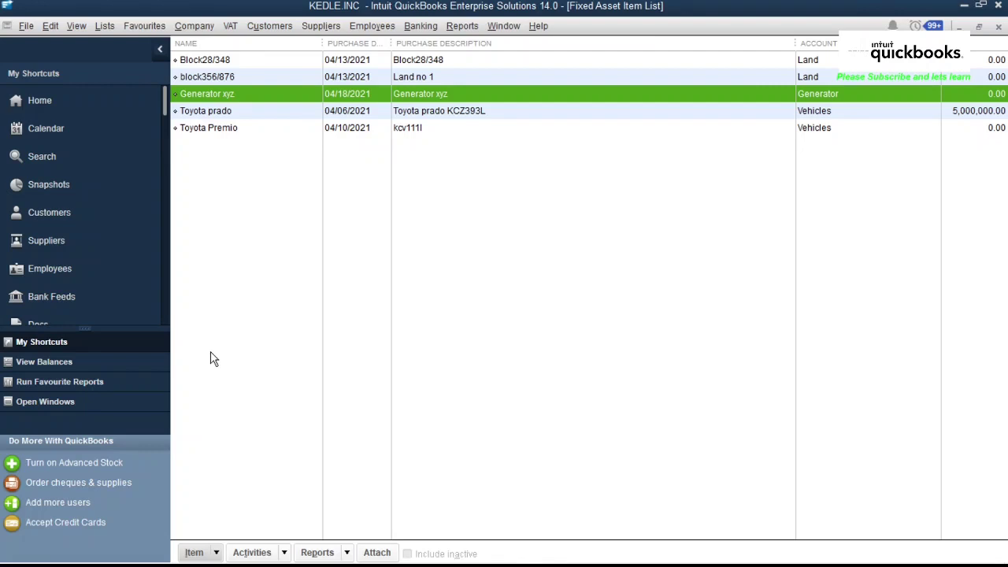
Step: Start a general journal entry, dismiss the numbering notice, and debit the Generator account 1,800,000 on the first line
click(105, 27)
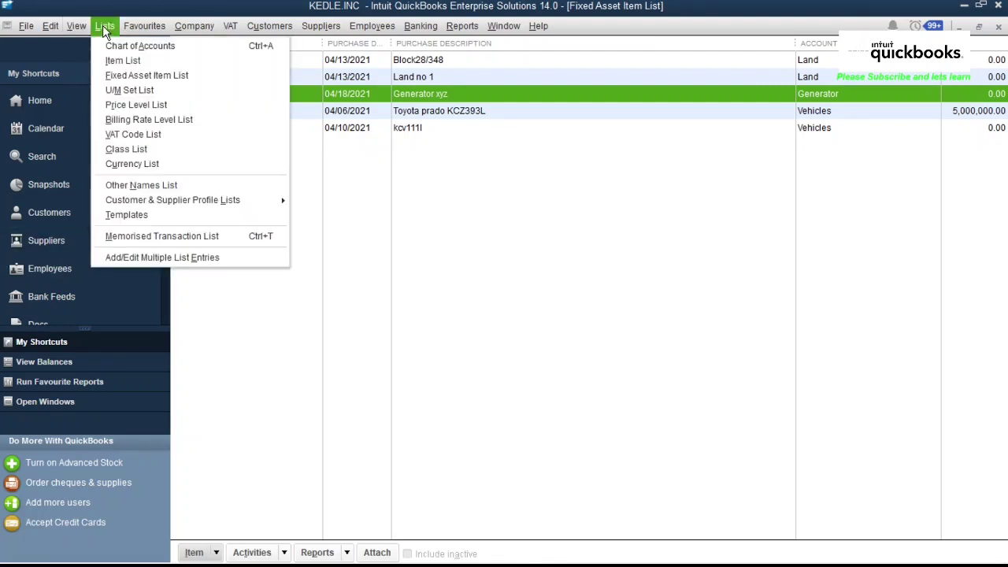
mouse_move(193, 26)
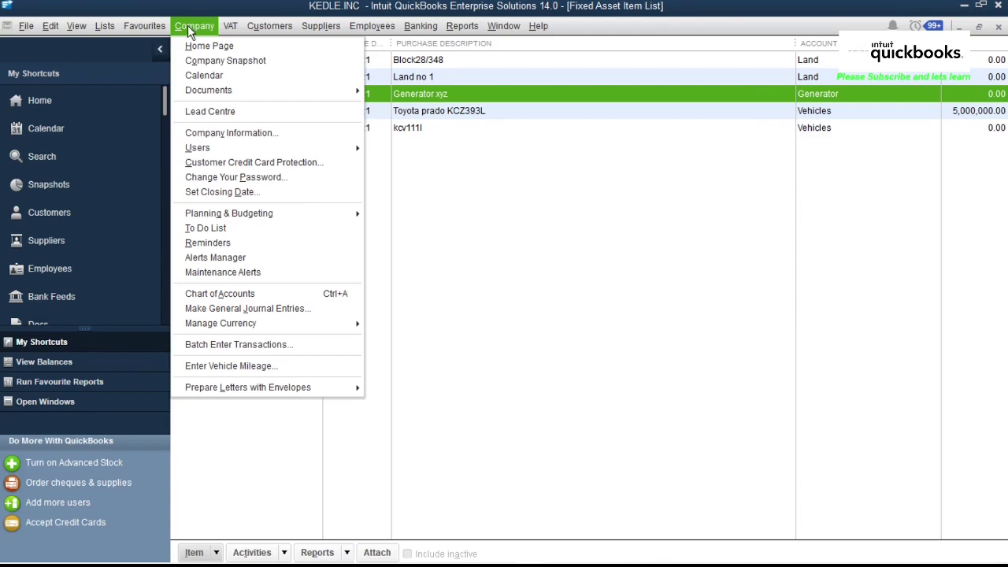
click(223, 309)
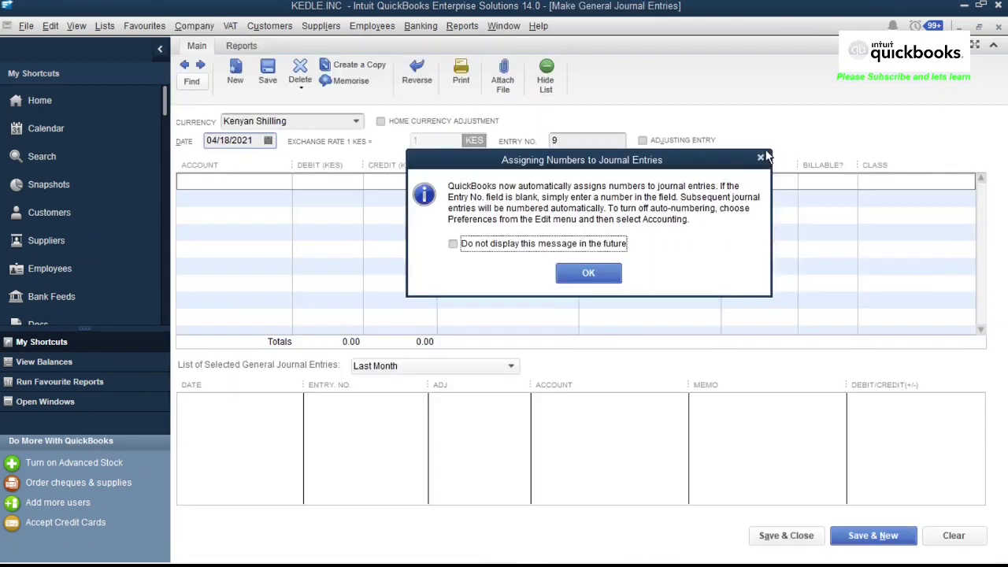
click(759, 160)
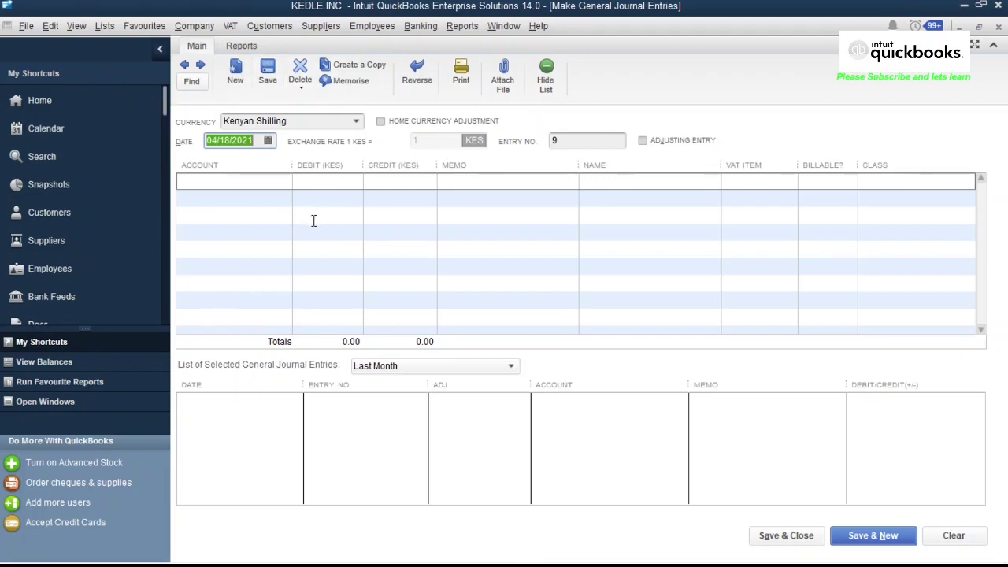
click(204, 190)
click(283, 181)
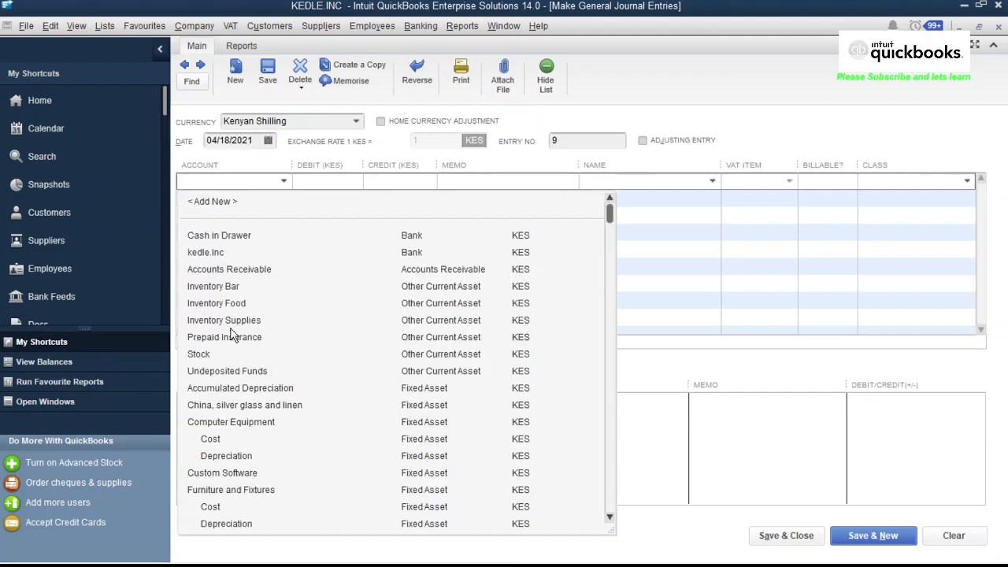
scroll(240, 437, down, 2)
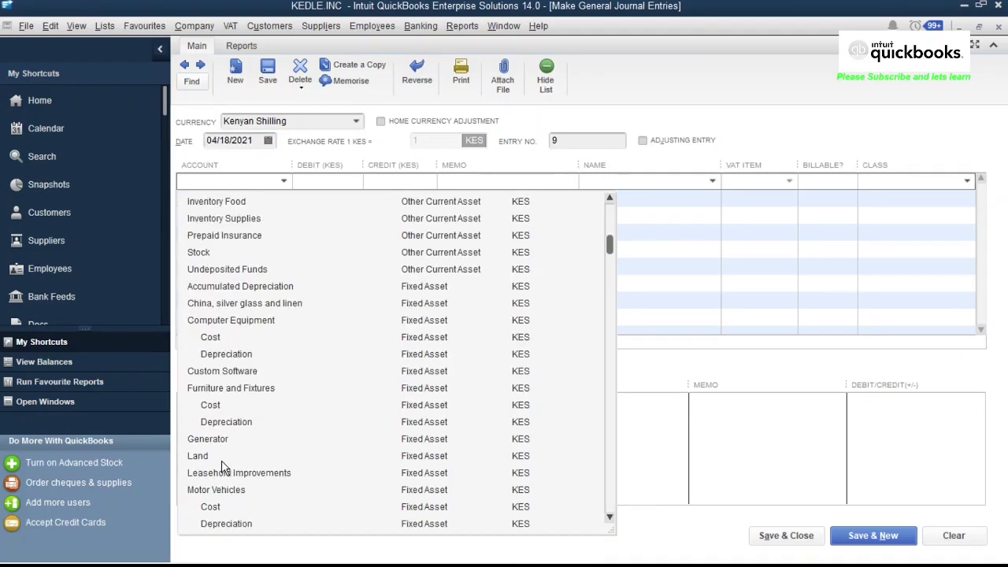
scroll(222, 464, down, 1)
click(233, 389)
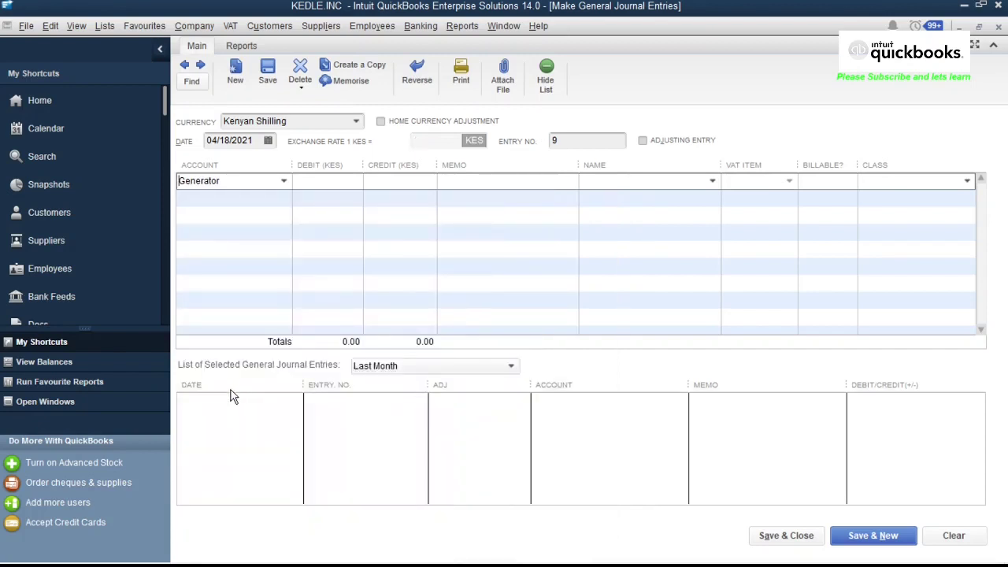
click(322, 183)
text(1800000)
Step: Credit the 1,800,000 to Long Term Debt on the second line, then save and close the journal entry
click(290, 199)
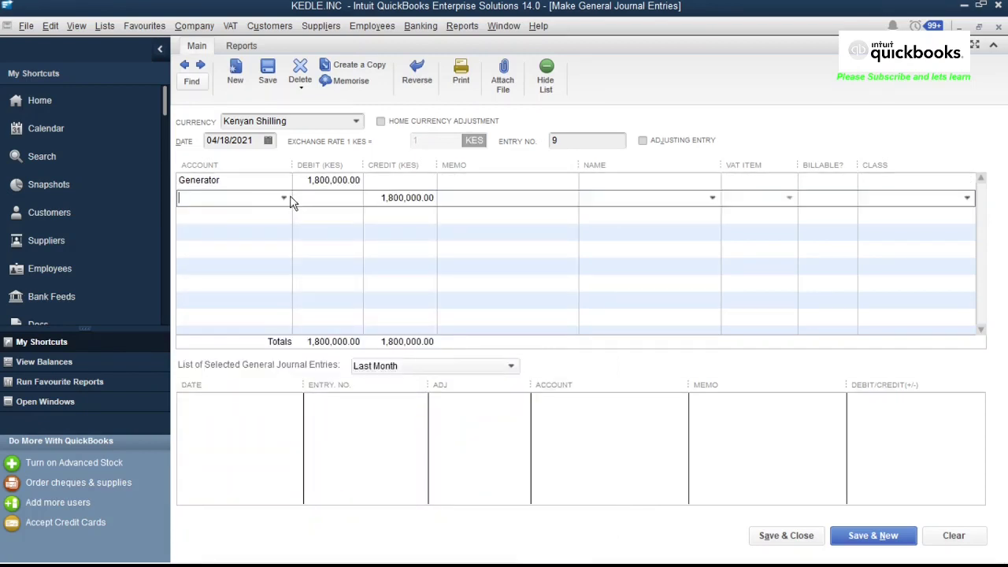
click(248, 198)
scroll(234, 288, down, 6)
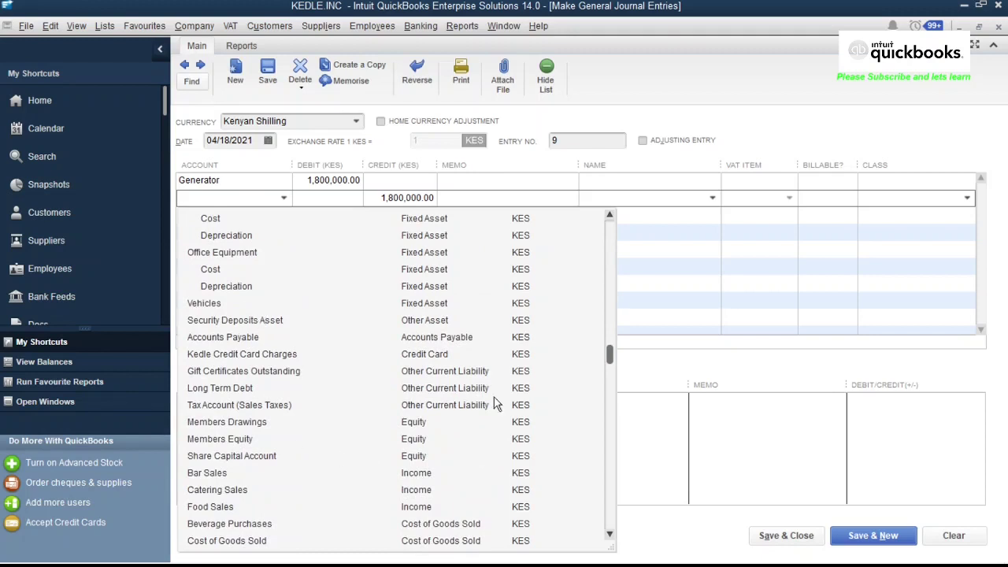
click(240, 389)
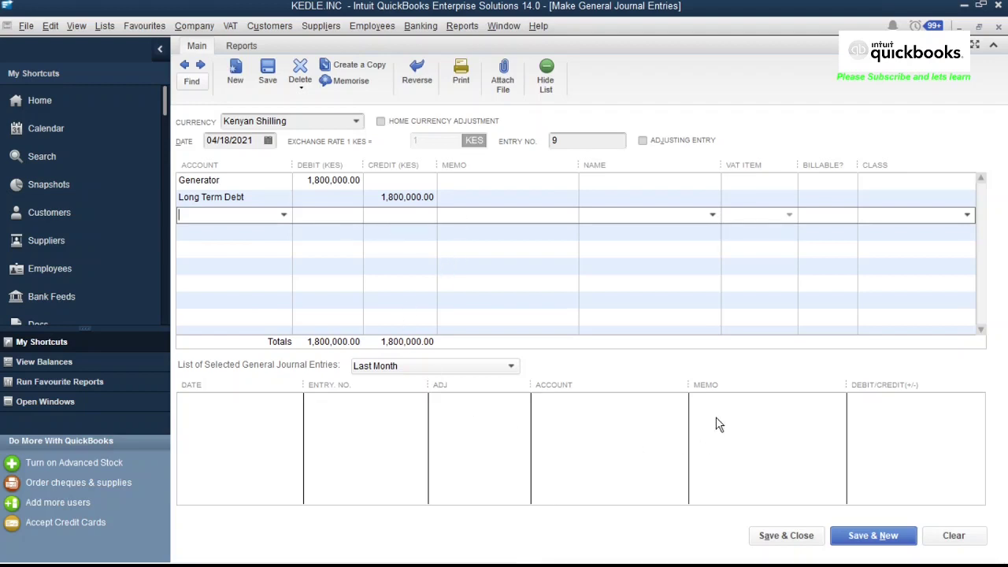
click(776, 536)
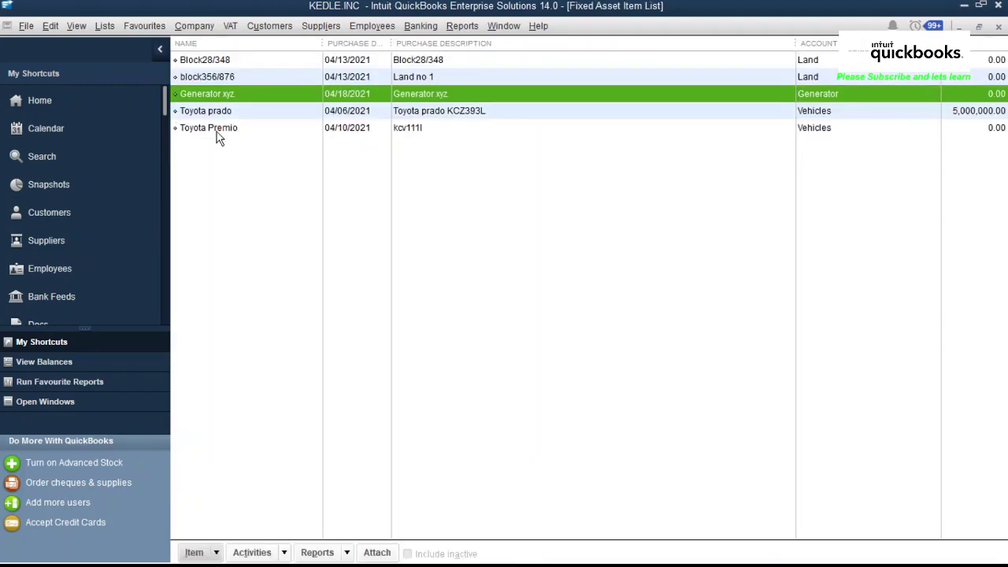
Step: Open the Chart of Accounts and check the Generator account's balance
click(109, 25)
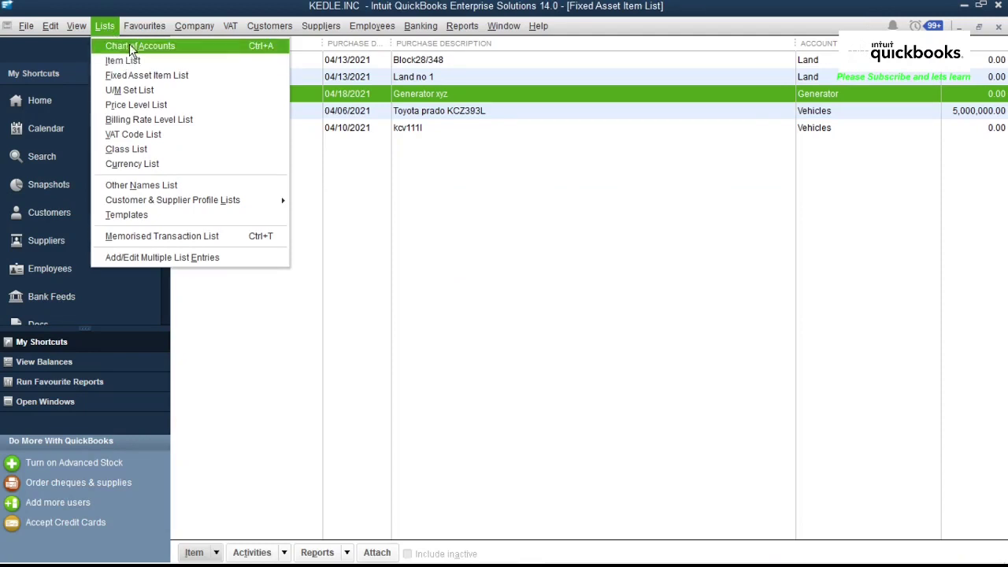
click(129, 44)
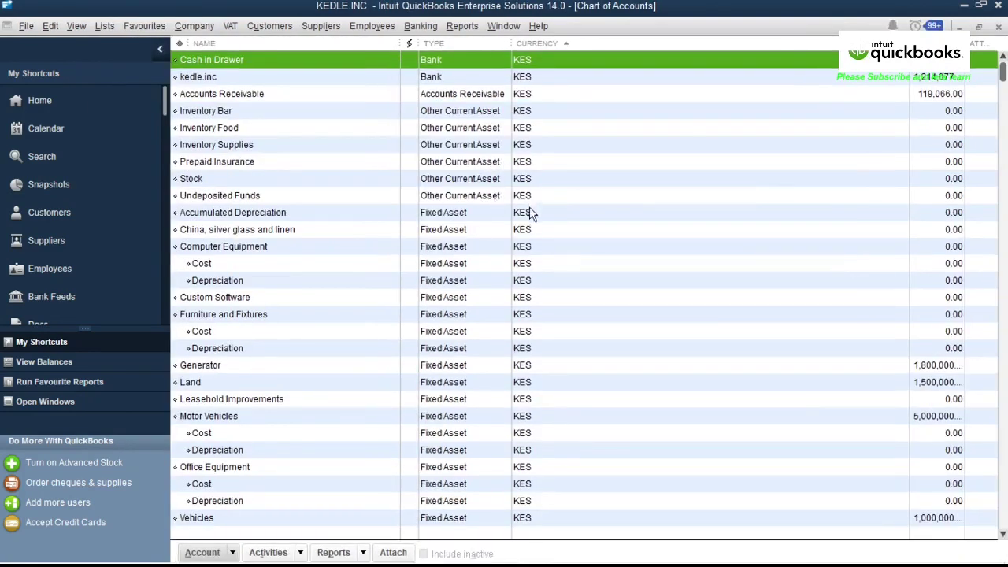
click(336, 379)
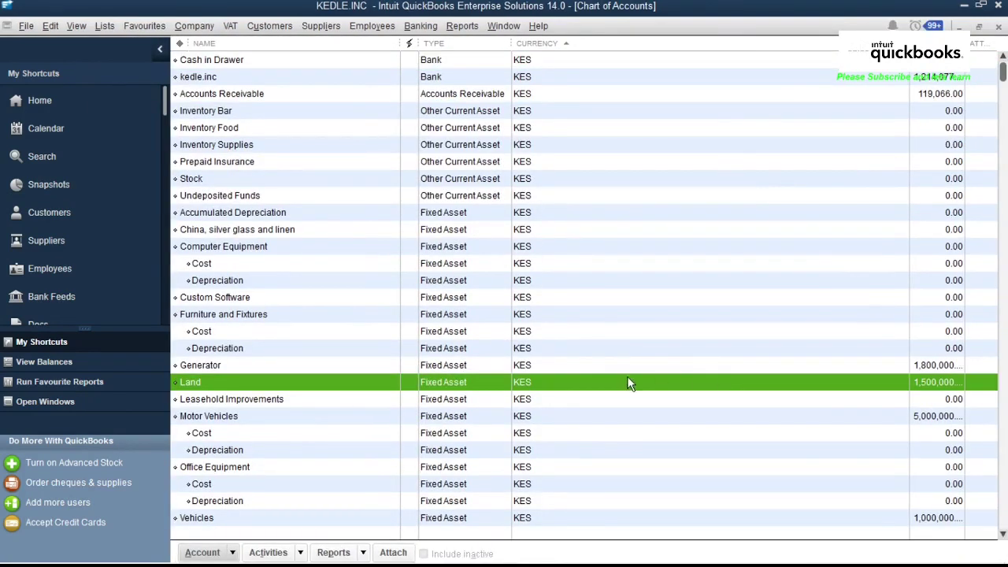
click(476, 366)
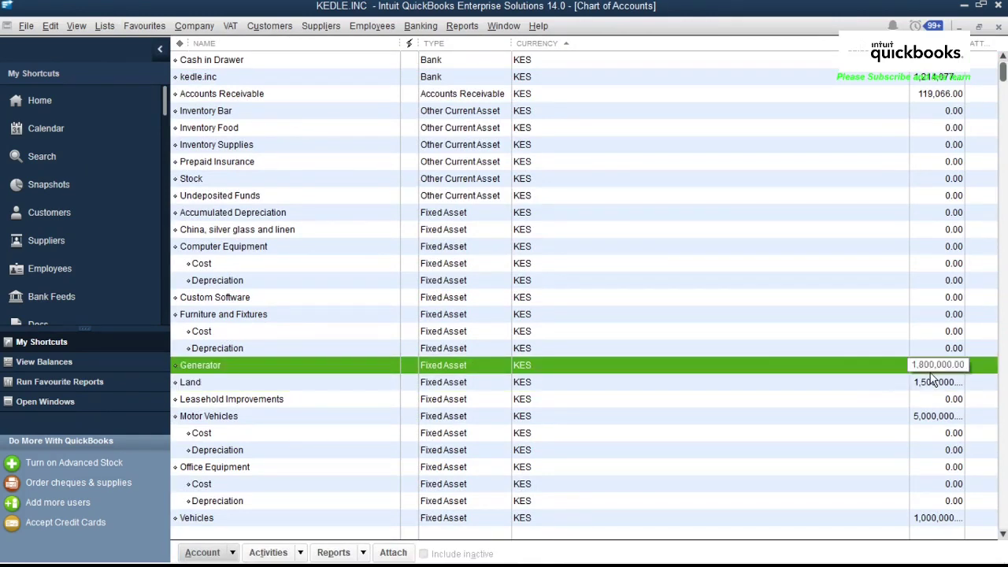
Step: Open the Long Term Debt register from the Chart of Accounts, review the generator journal posting, and close the register
scroll(349, 273, down, 3)
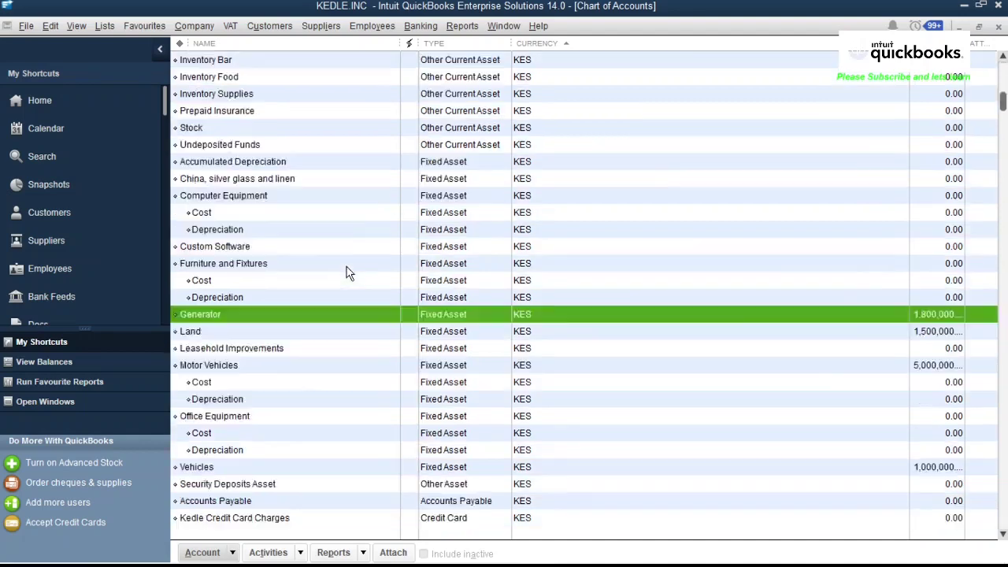
scroll(349, 273, down, 2)
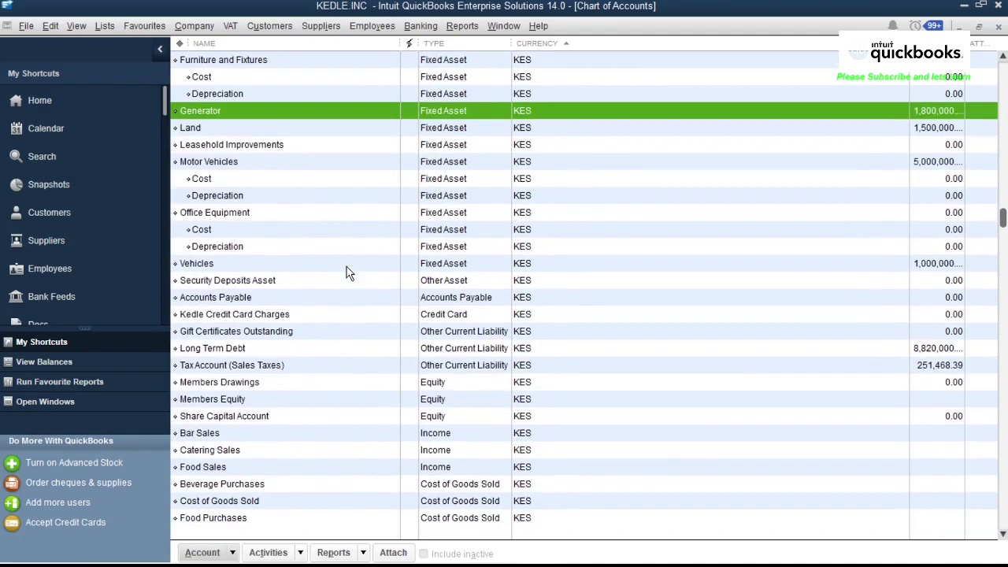
click(274, 351)
double_click(274, 351)
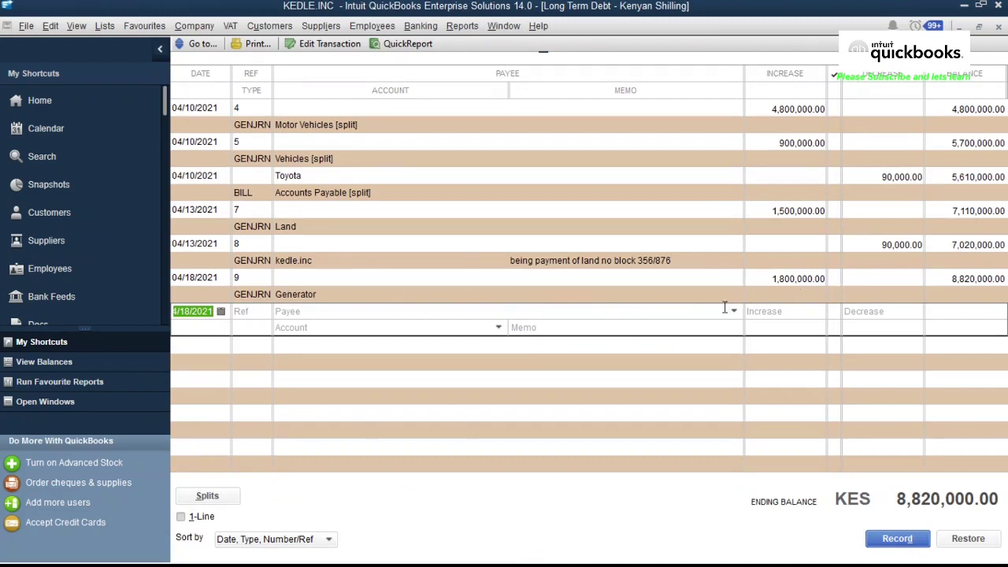
click(999, 26)
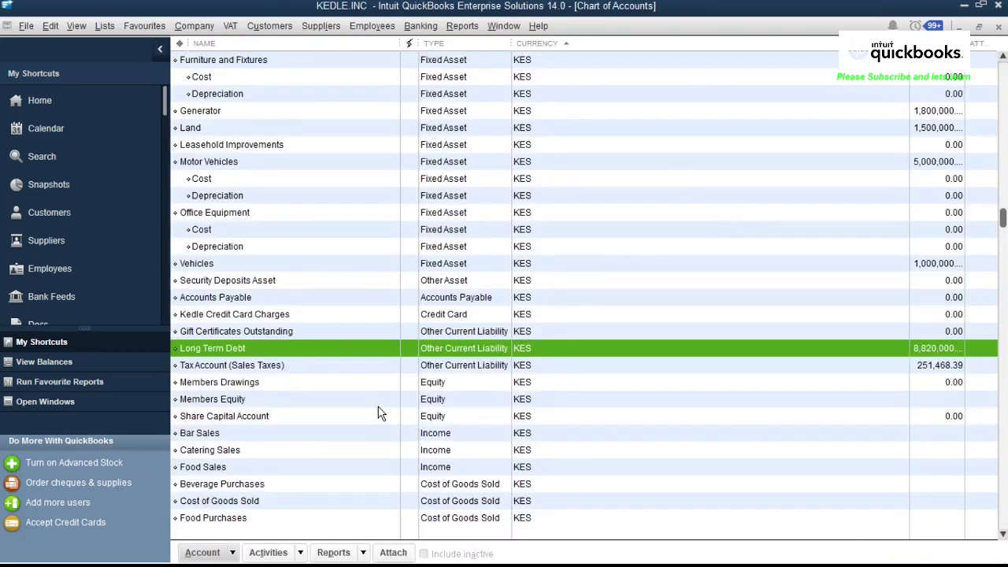
Step: Start another general journal entry and debit Long Term Debt 200,000 on the first line
click(202, 24)
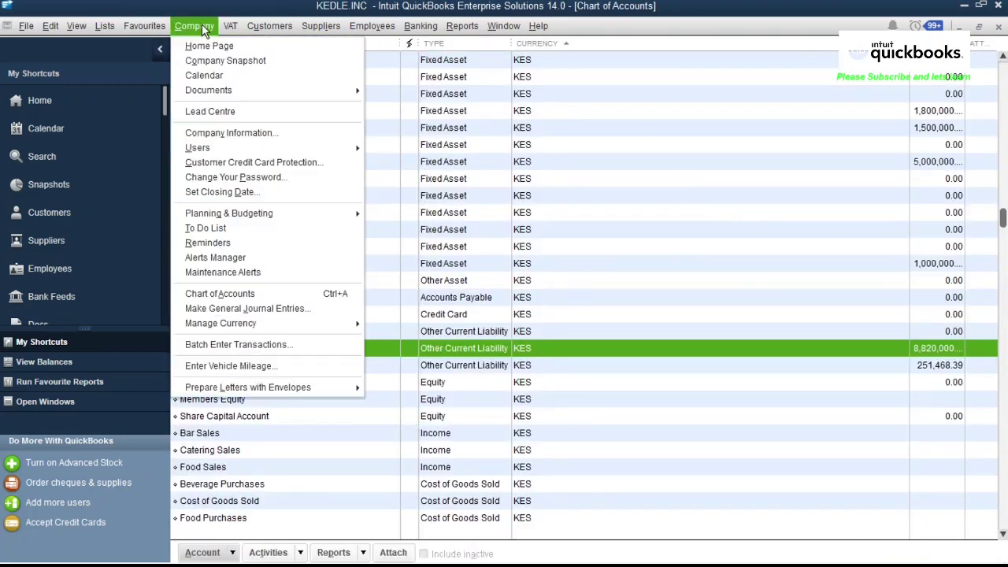
click(244, 308)
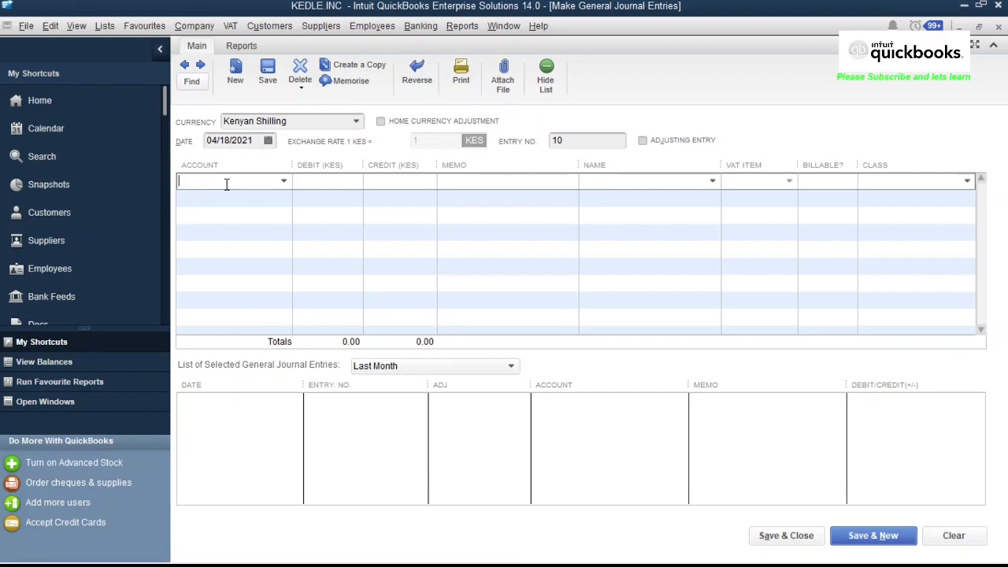
click(226, 184)
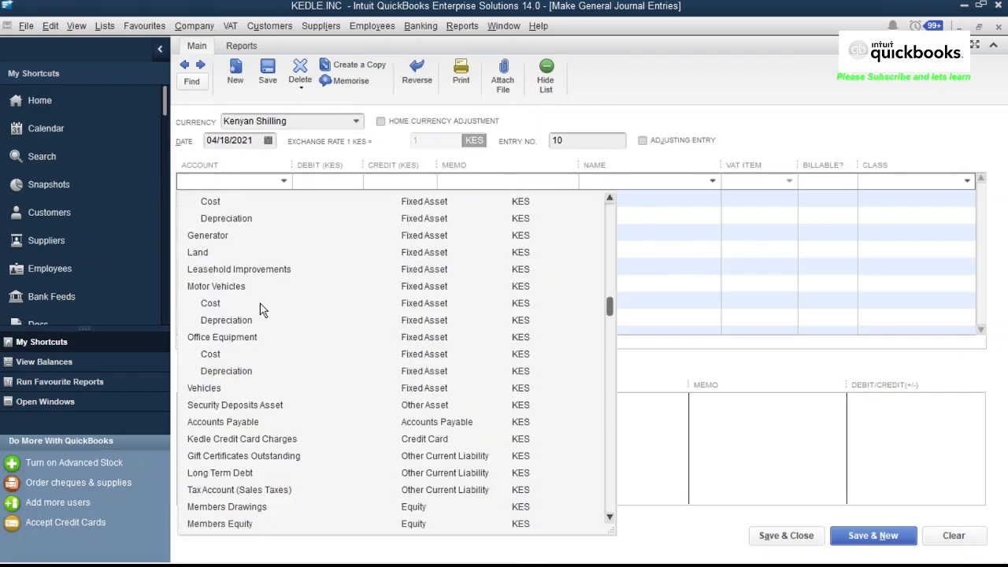
scroll(263, 309, down, 1)
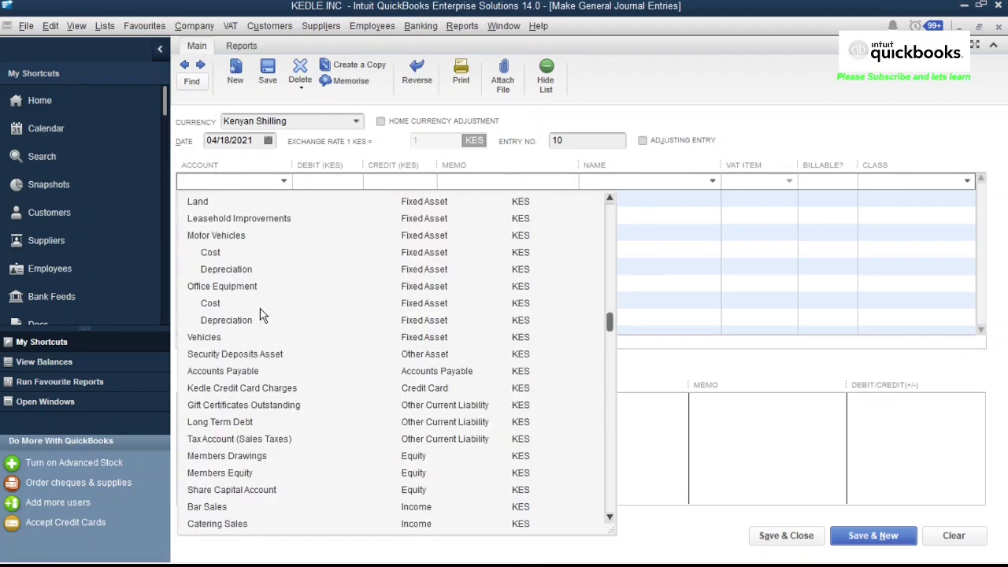
click(420, 422)
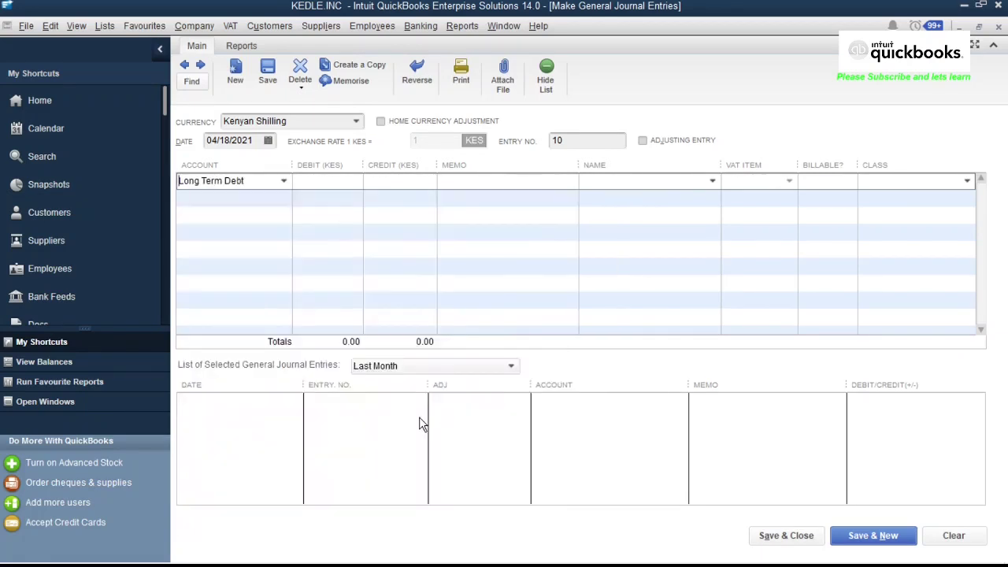
click(314, 181)
text(1000)
key(BackSpace)
key(BackSpace)
key(BackSpace)
text(2000)
key(BackSpace)
key(BackSpace)
key(BackSpace)
key(BackSpace)
text(200,000)
Step: Add a second journal line for Interest Expense with a debit of 20,000
click(221, 198)
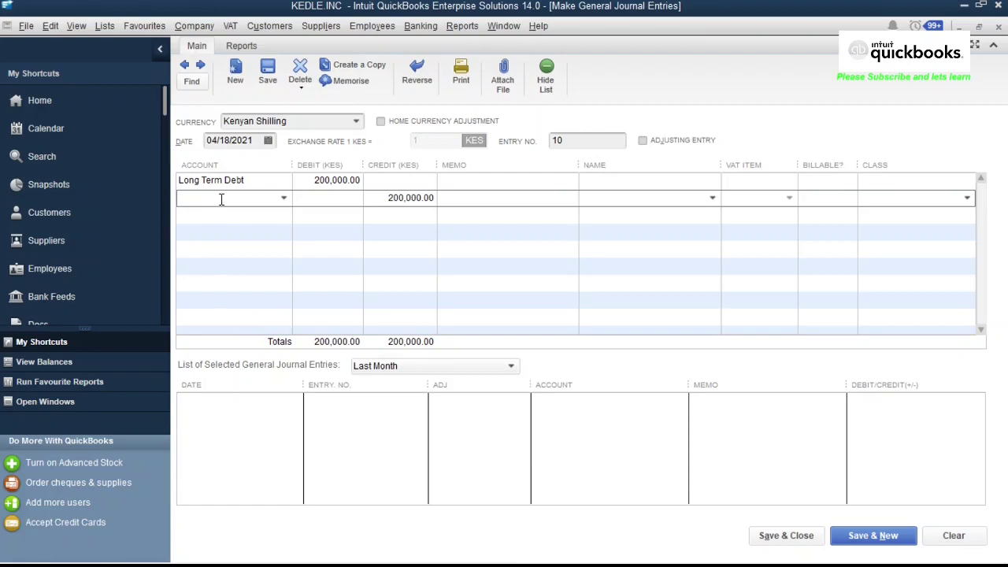
click(284, 198)
scroll(284, 342, down, 15)
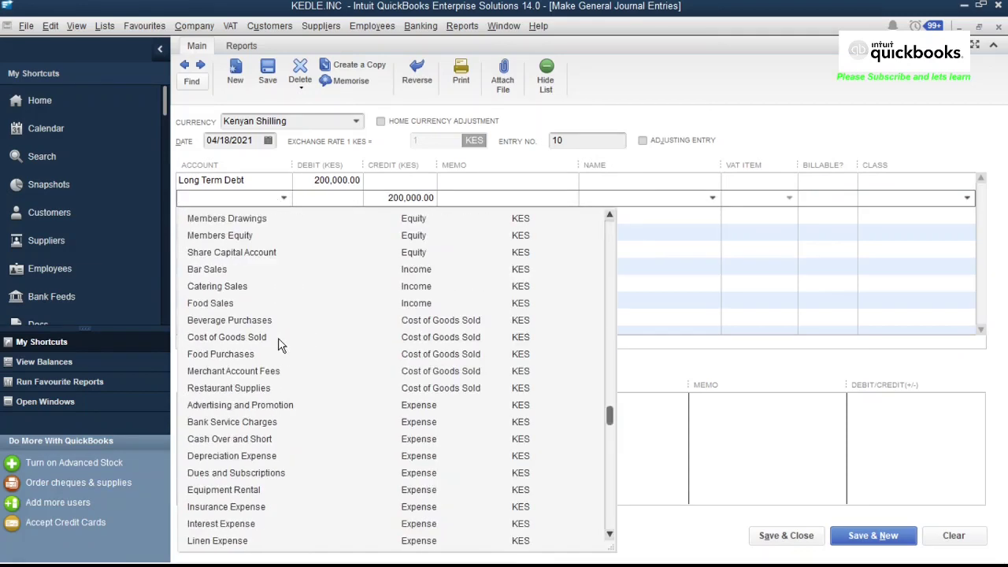
scroll(246, 360, down, 1)
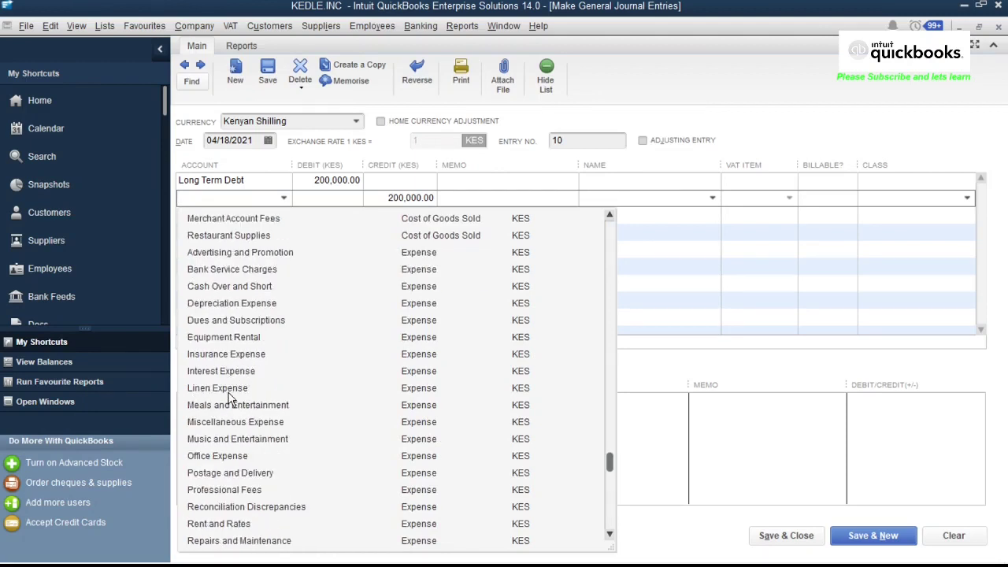
click(245, 372)
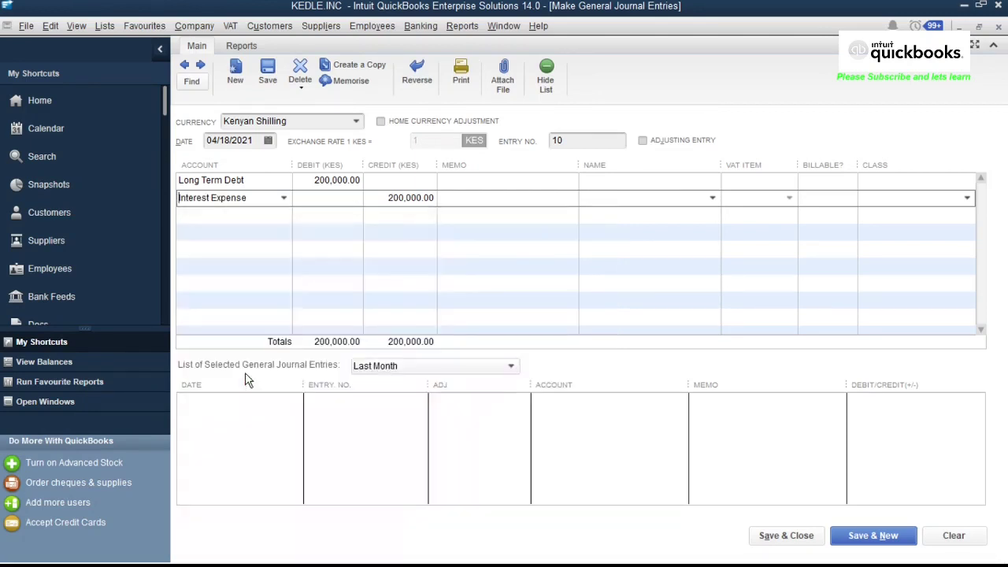
click(321, 198)
text(20,000)
click(223, 217)
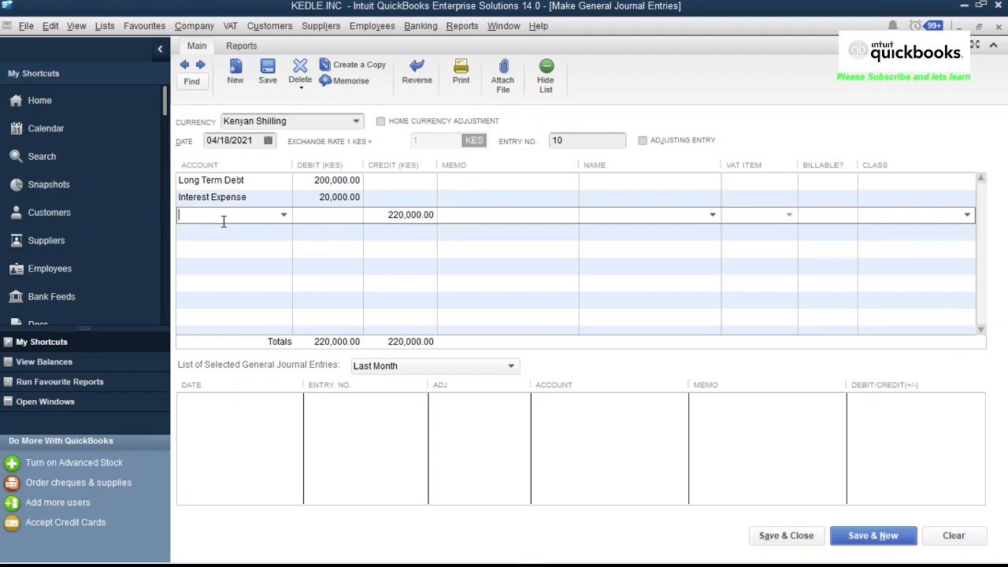
Step: Credit Kedle Credit Card Charges 220,000 on the third journal line, and save and close the entry
text(k)
click(248, 288)
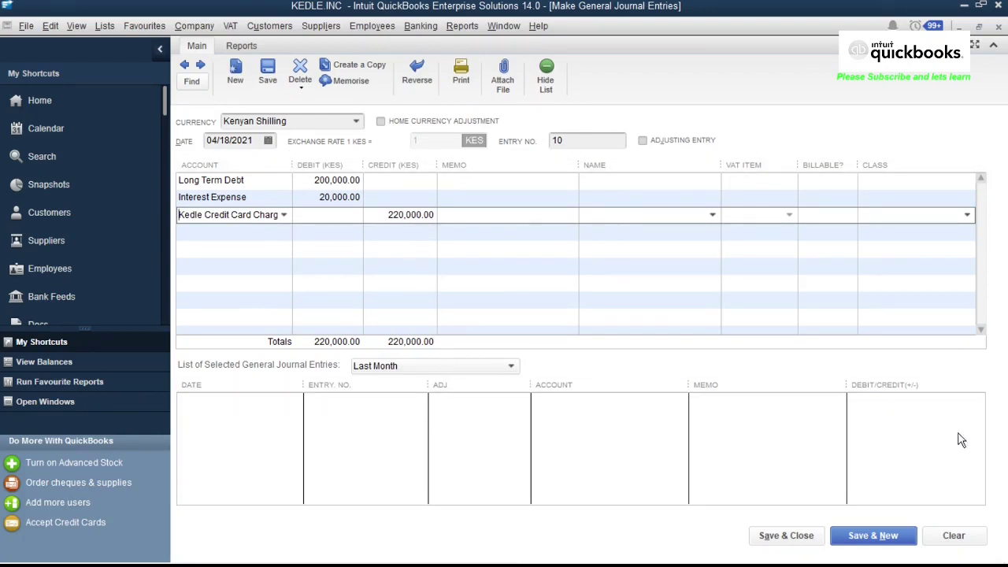
click(794, 541)
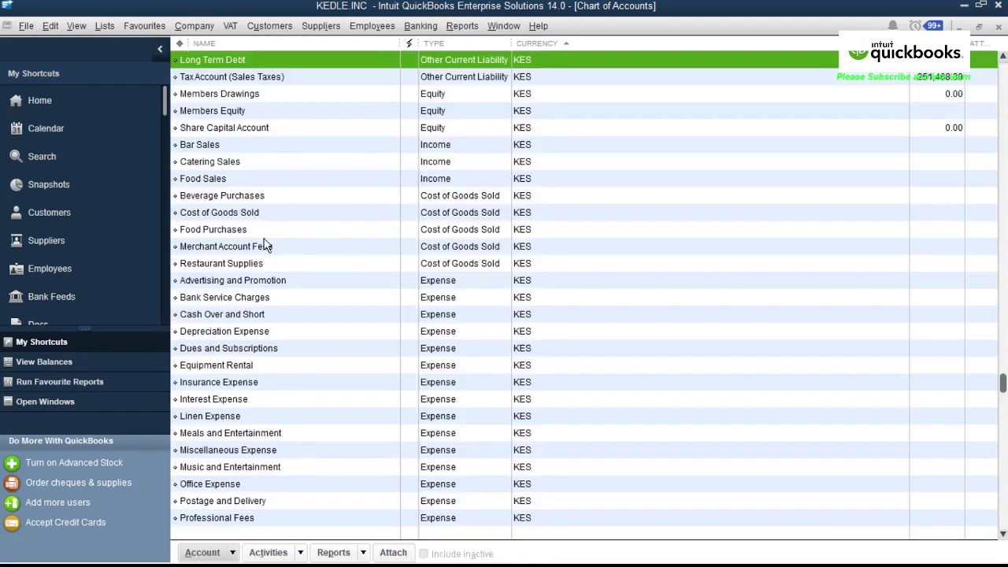
Step: Open the Long Term Debt register from the Chart of Accounts, review the loan repayment posting, and close the register
scroll(265, 225, up, 1)
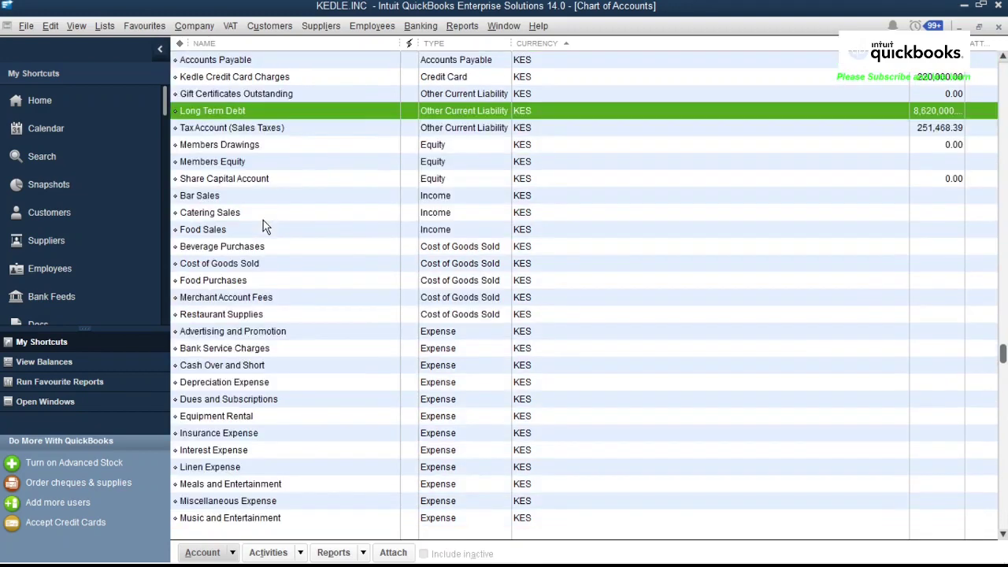
double_click(422, 111)
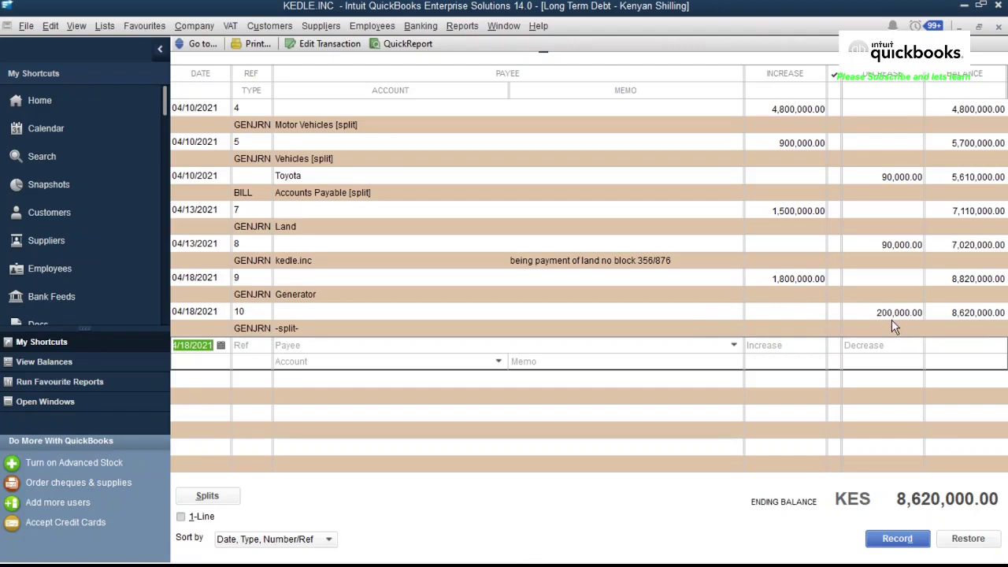
key(Escape)
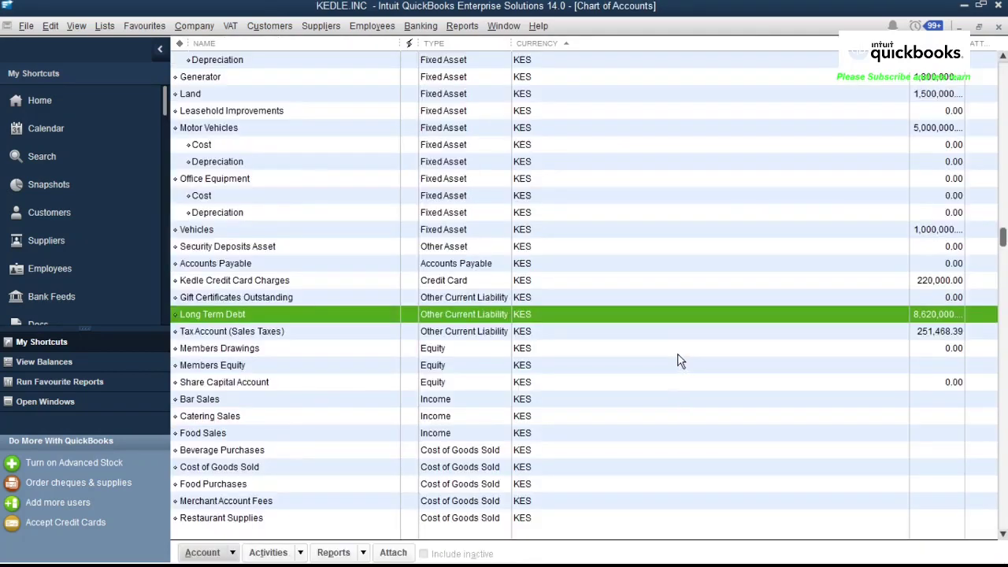
Step: Check the kedle.inc bank register for the repayment and return to the Chart of Accounts
scroll(680, 354, up, 6)
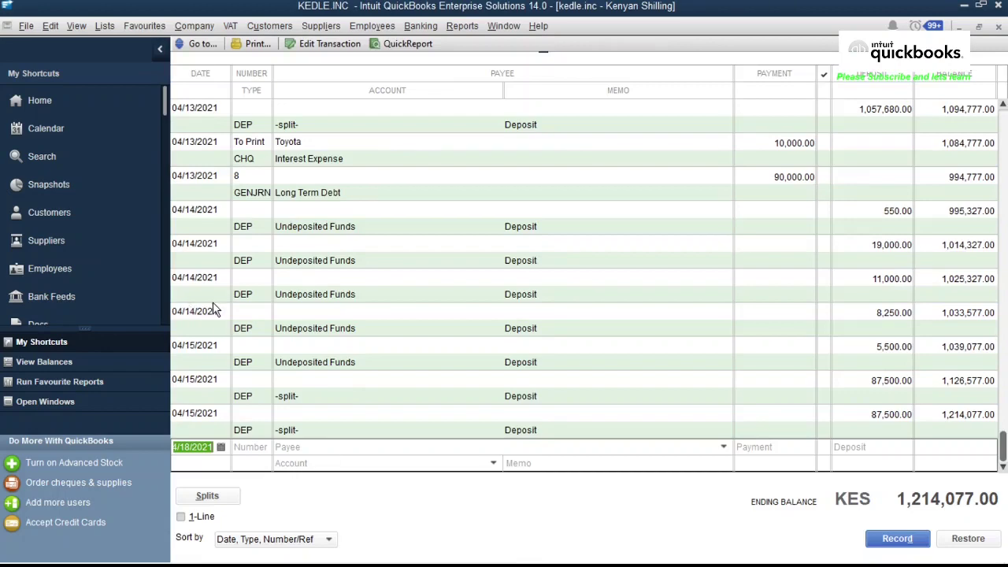
click(103, 26)
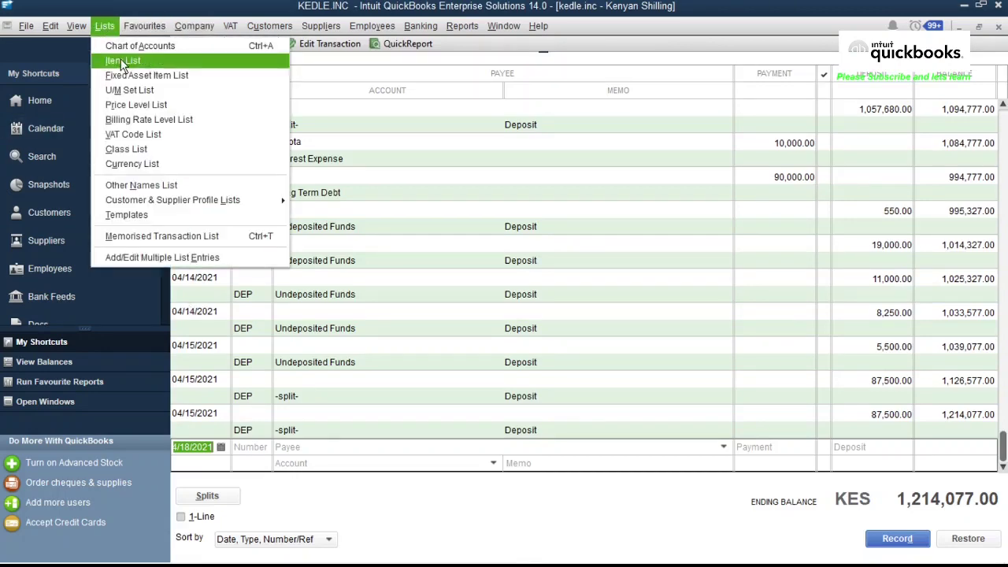
click(120, 59)
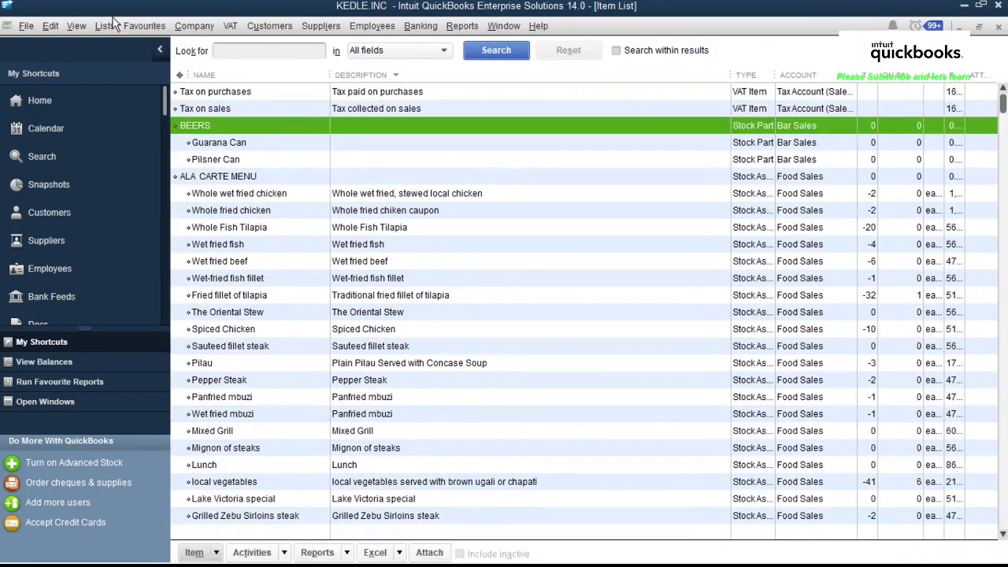
click(104, 26)
click(121, 49)
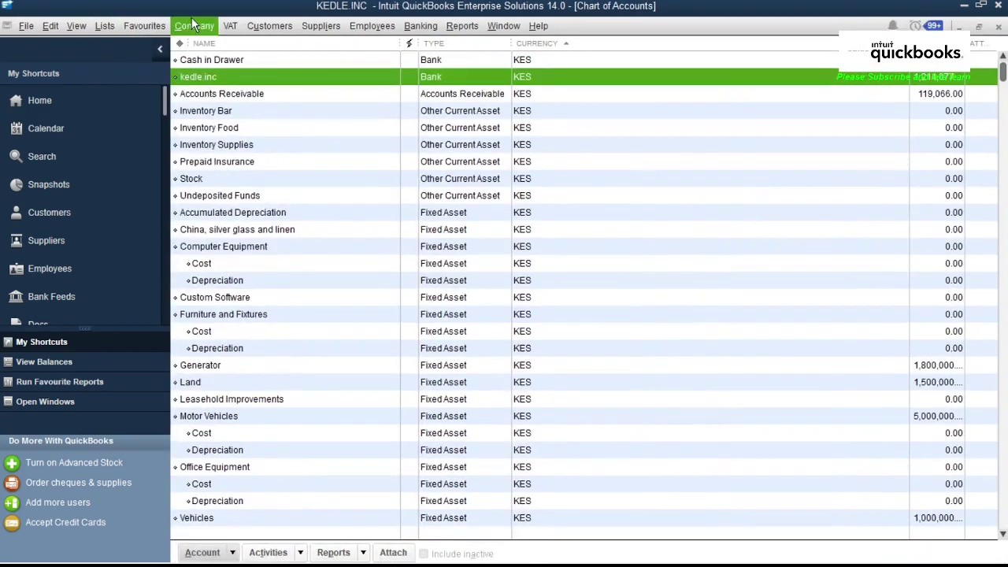
Step: Reopen general journal entry 10, change the credited account on the third line to kedle.inc, and save the modified entry
click(192, 27)
click(234, 312)
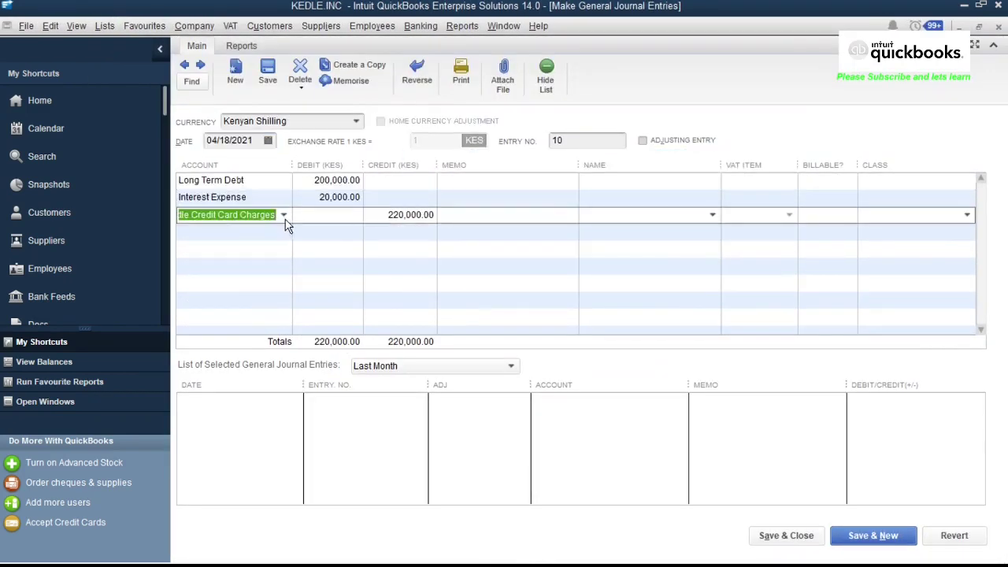
click(227, 215)
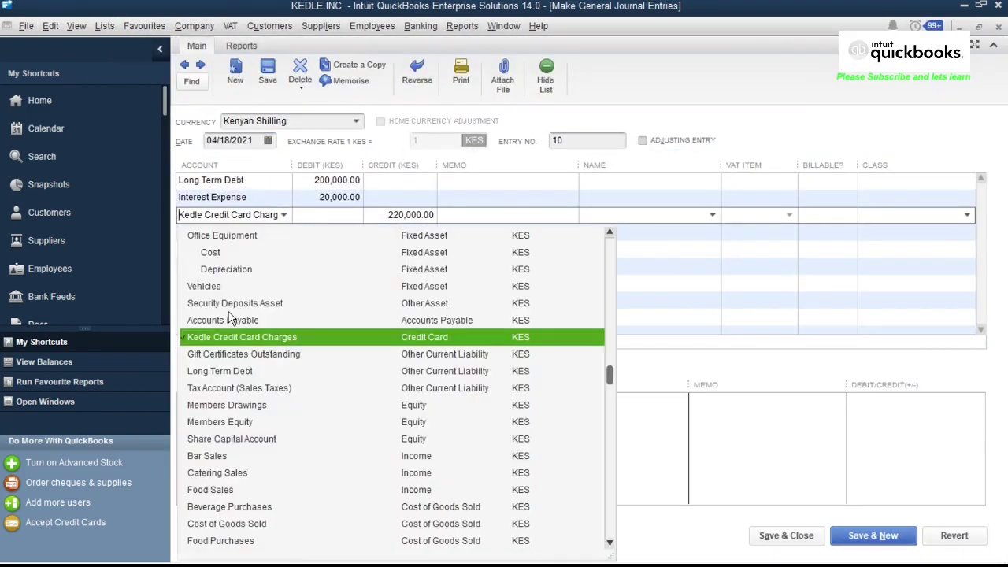
scroll(229, 331, up, 8)
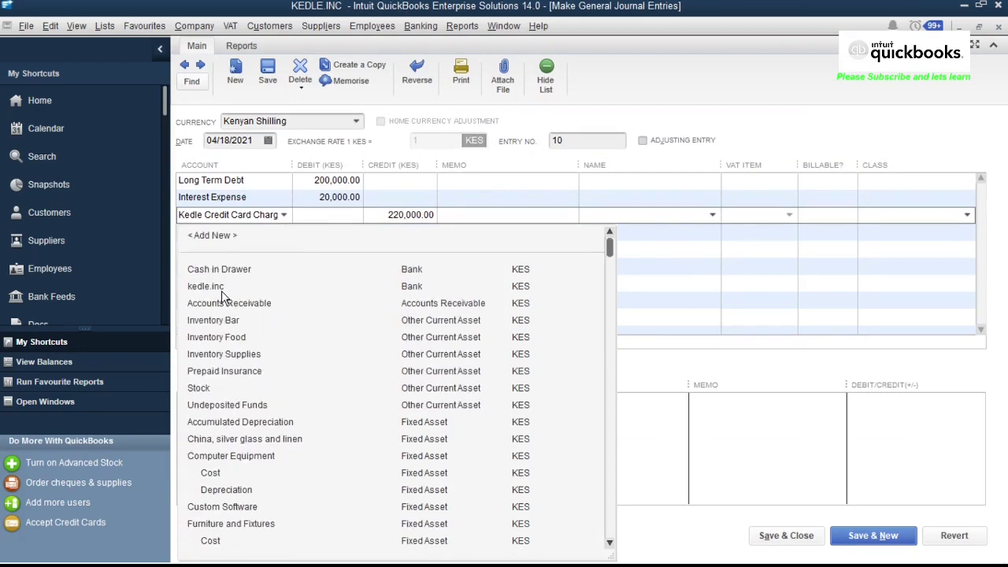
click(222, 288)
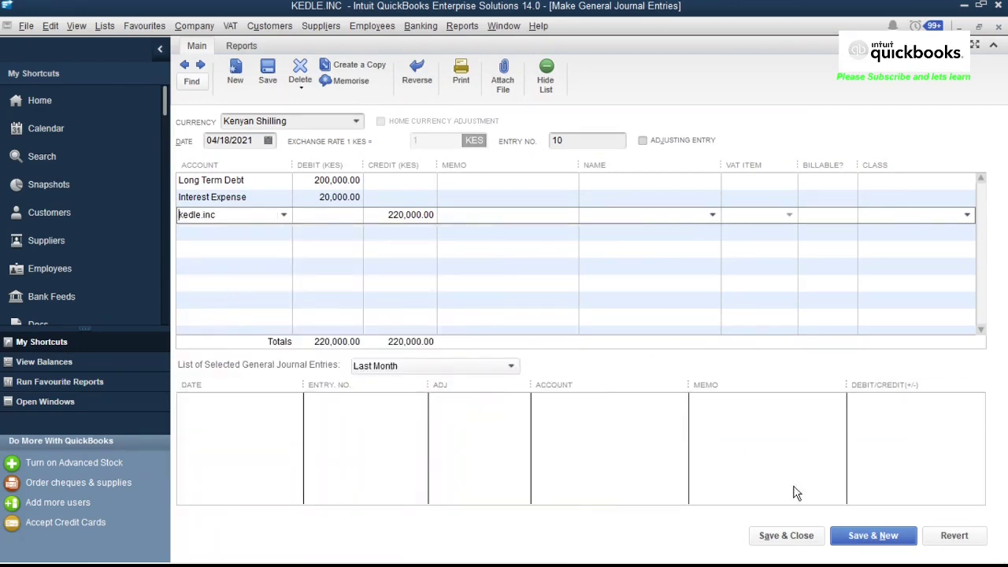
click(790, 534)
click(438, 190)
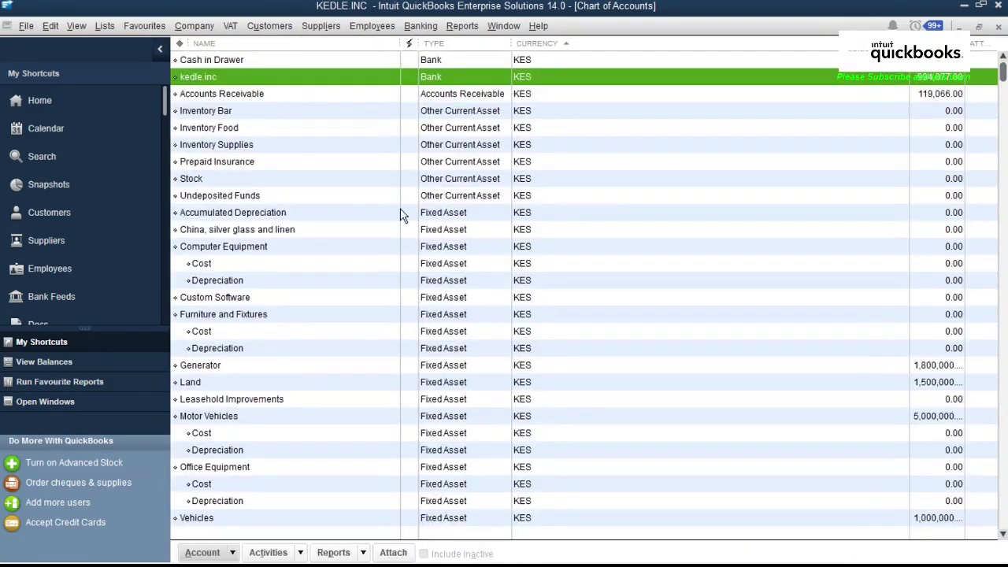
Step: Open the kedle.inc bank register and review the posting of journal entry 10
double_click(696, 78)
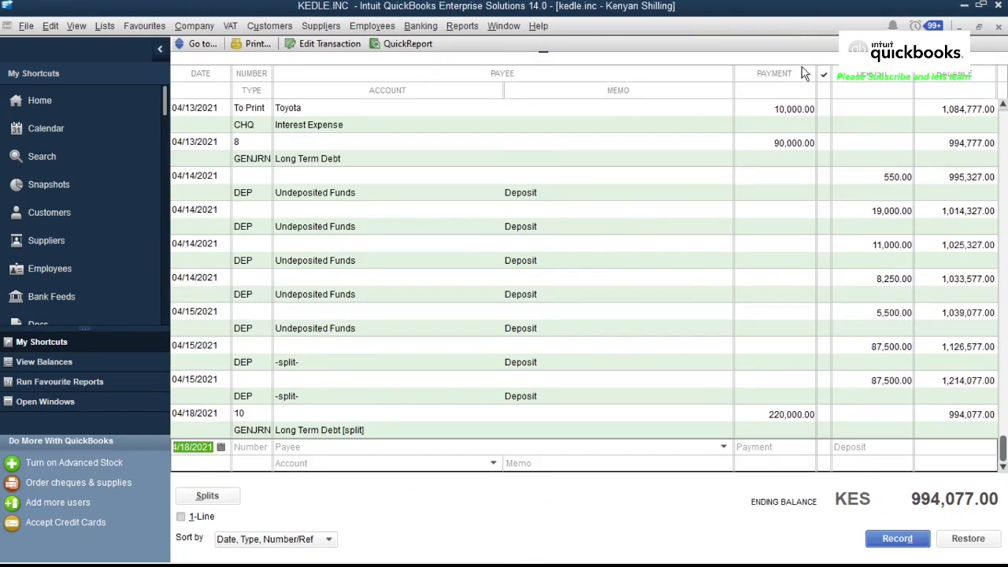